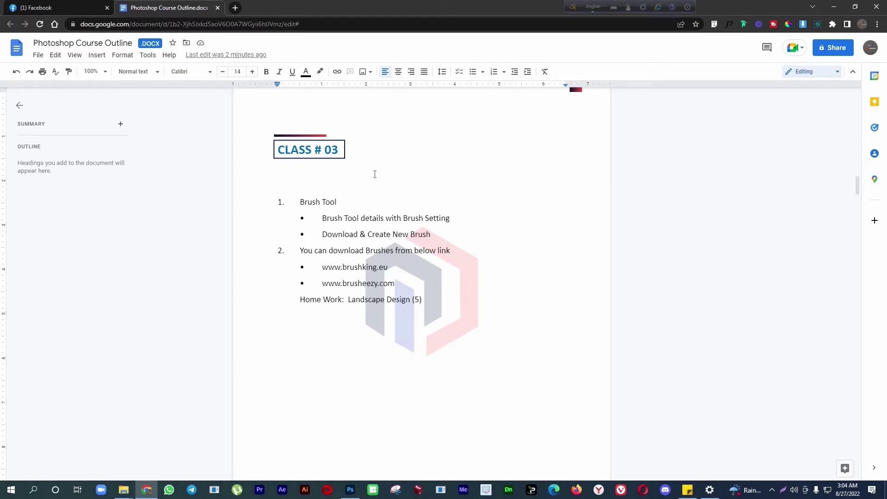
- Insert four blank lines below the CLASS # 03 heading and review the brush topics listed under it
key(Return)
key(Return)
key(Return)
key(Return)
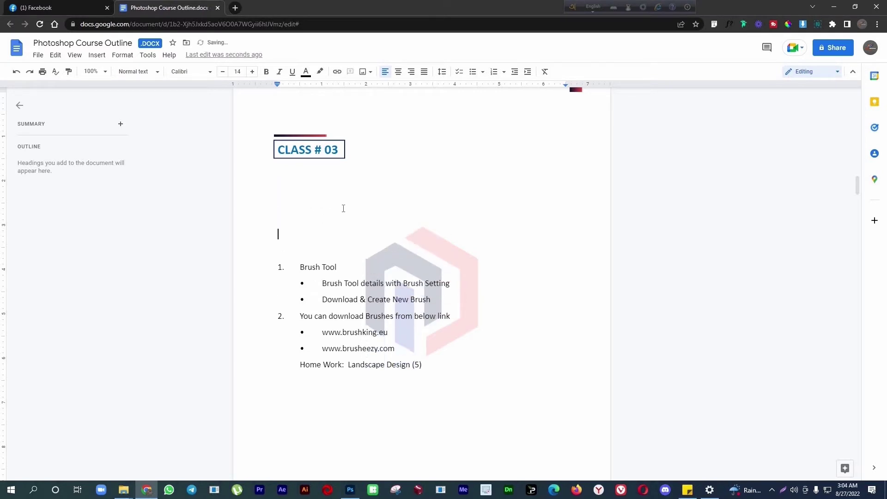
scroll(343, 209, down, 2)
scroll(343, 209, down, 5)
scroll(343, 209, up, 4)
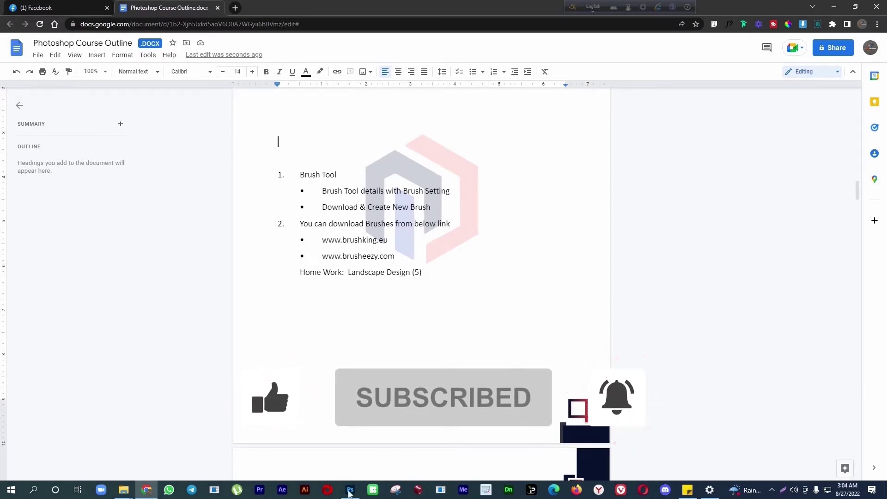
- Switch to Photoshop and expand the tool strip to two columns
click(349, 490)
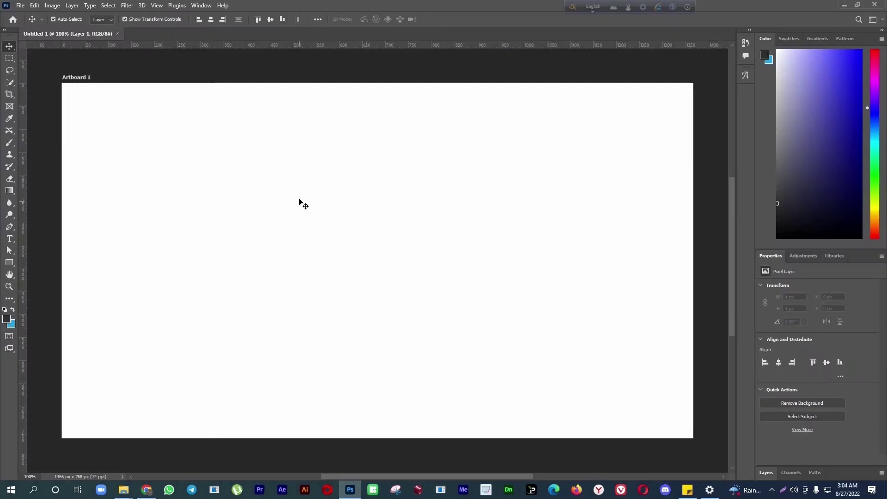
click(4, 30)
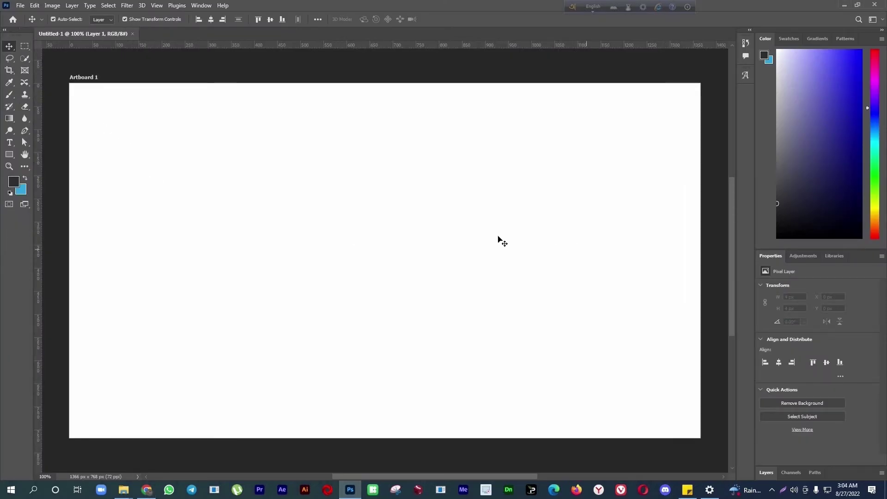
- Paint a dot and several crossing dark grey strokes across the middle of the artboard with the soft Brush tool
click(11, 97)
click(317, 169)
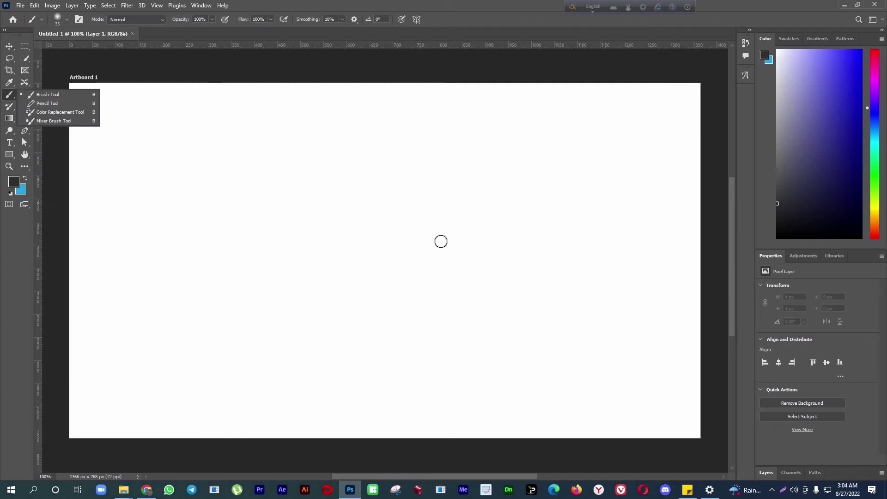
drag(359, 189, 433, 235)
drag(485, 153, 354, 250)
drag(244, 191, 473, 303)
mouse_move(573, 205)
mouse_down()
mouse_move(471, 263)
mouse_move(471, 309)
mouse_up()
click(344, 280)
drag(340, 279, 497, 340)
drag(483, 229, 418, 323)
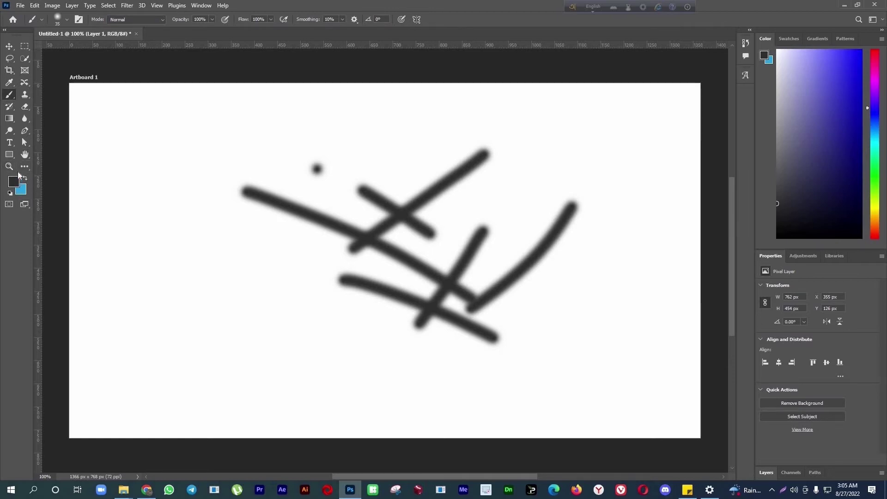
- Set the foreground color to blue #1b15db and paint four crossing brush strokes over the left part of the dark strokes
click(15, 184)
click(678, 71)
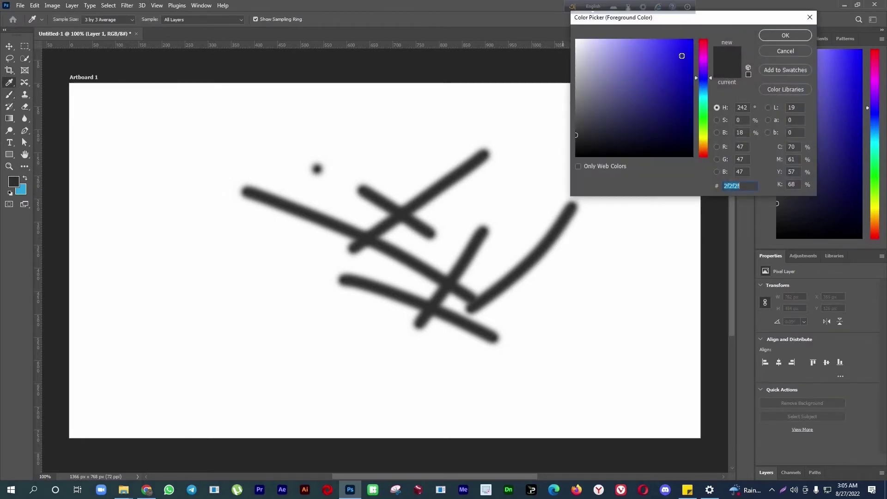
click(787, 37)
key(b)
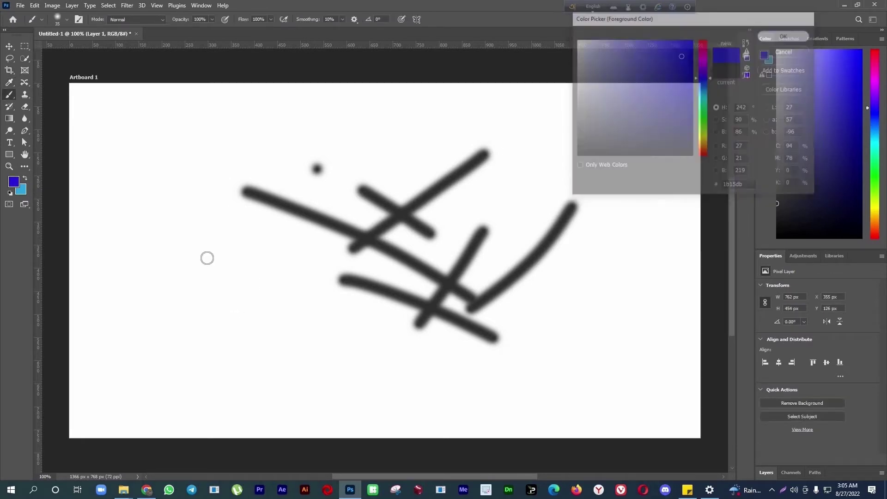
drag(318, 184, 245, 293)
drag(335, 306, 206, 223)
drag(240, 195, 277, 151)
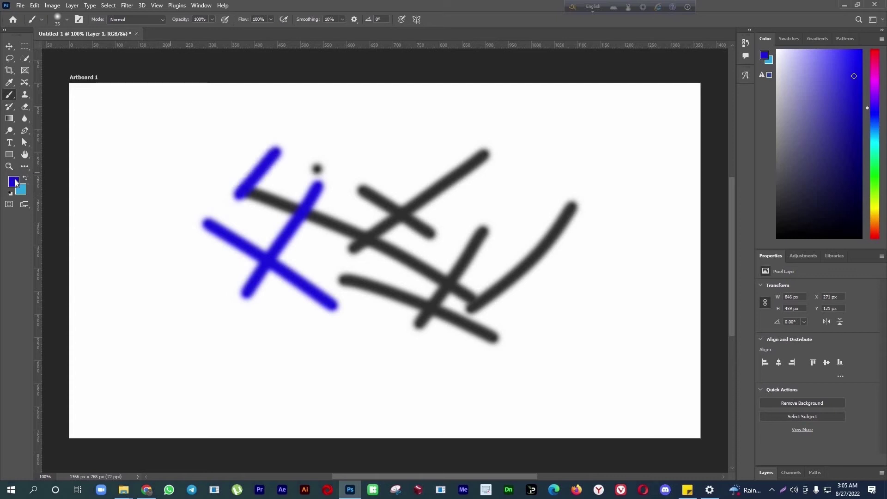
drag(185, 160, 245, 191)
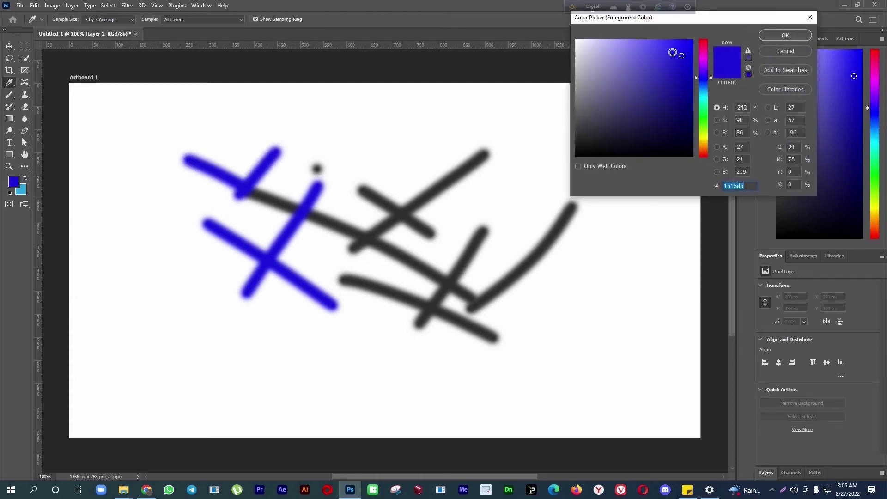
- Change the foreground color to magenta and paint two small crosses, one below the blue strokes and one at the artboard's upper middle
click(704, 51)
key(Return)
key(b)
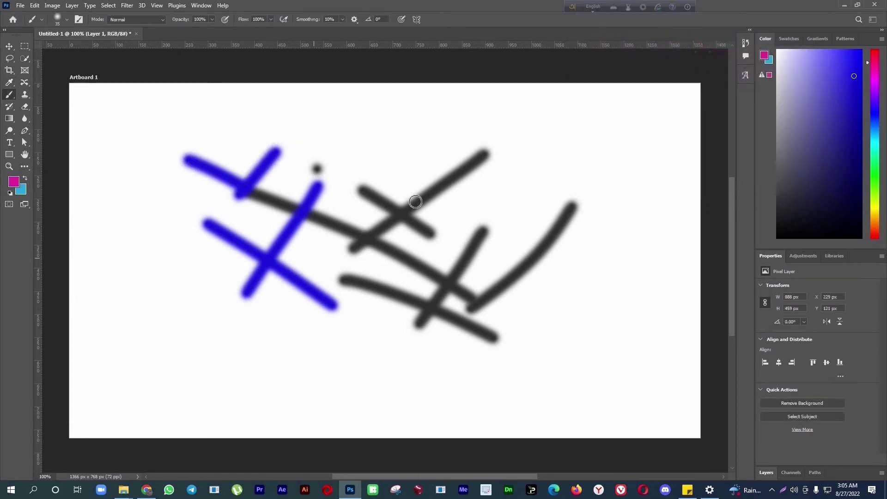
drag(314, 257, 276, 326)
drag(265, 291, 337, 319)
drag(440, 144, 418, 177)
drag(375, 159, 423, 179)
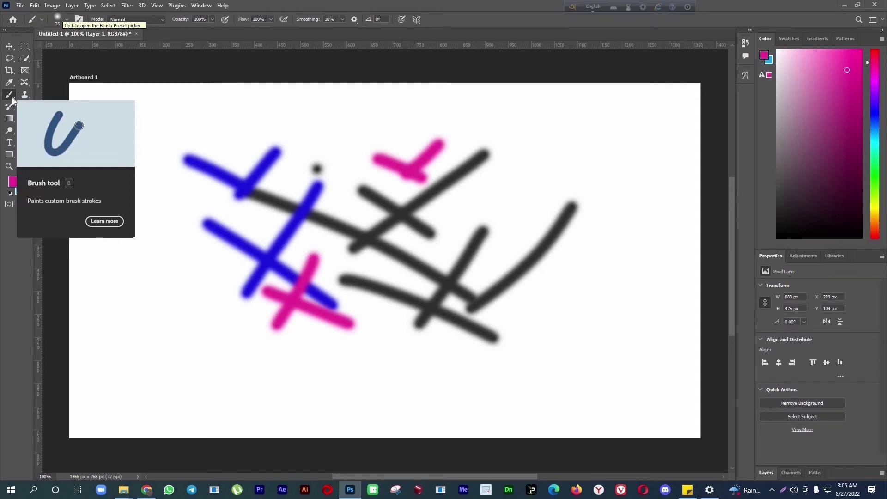
- Enlarge the soft round brush considerably and paint a thick blurred V-shaped magenta stroke over the upper middle of the artboard
key(i)
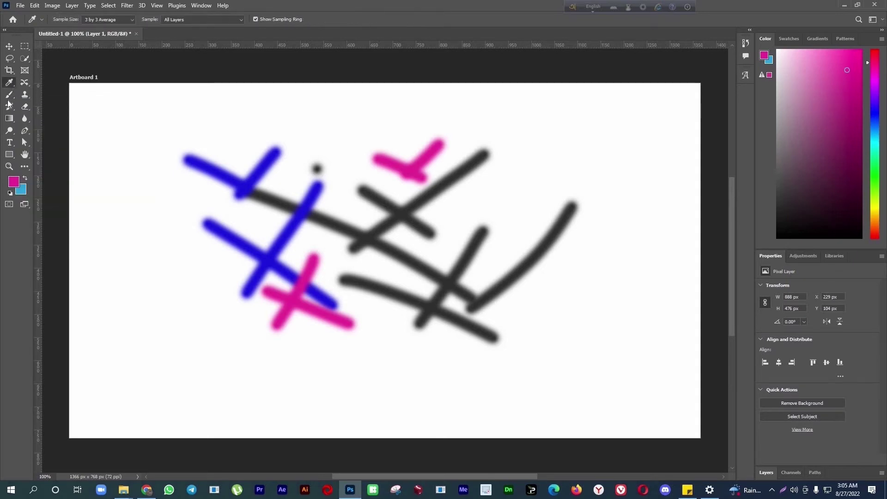
key(b)
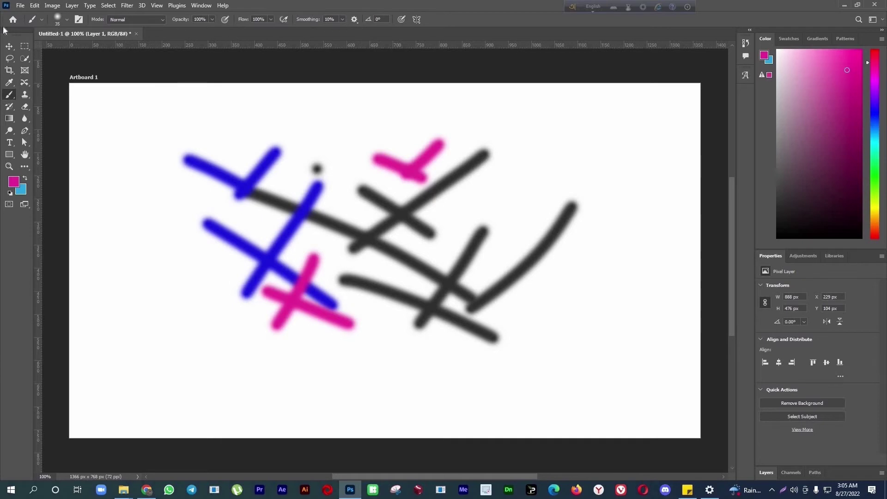
click(67, 19)
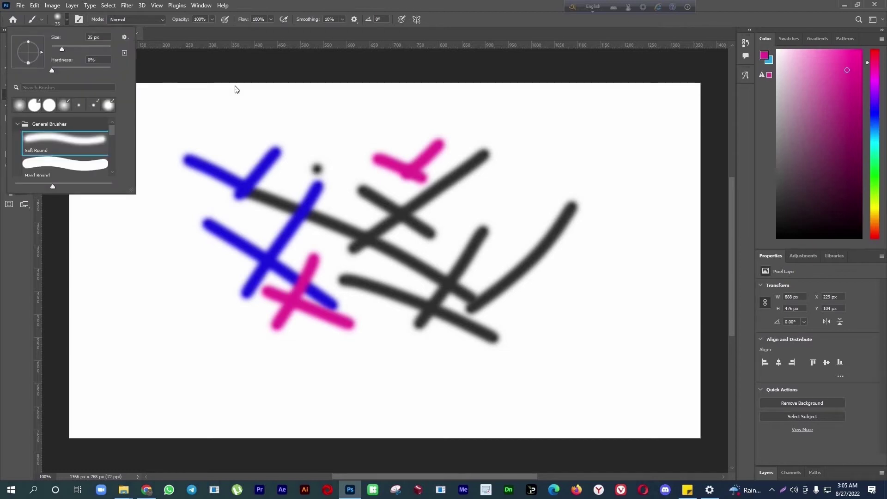
drag(61, 49, 91, 49)
mouse_move(407, 157)
mouse_down()
mouse_move(392, 222)
mouse_move(443, 240)
mouse_up()
- Set the brush size to 48 px and hardness to 53%, and paint an L-shaped stroke at the artboard's left side
click(67, 19)
click(65, 49)
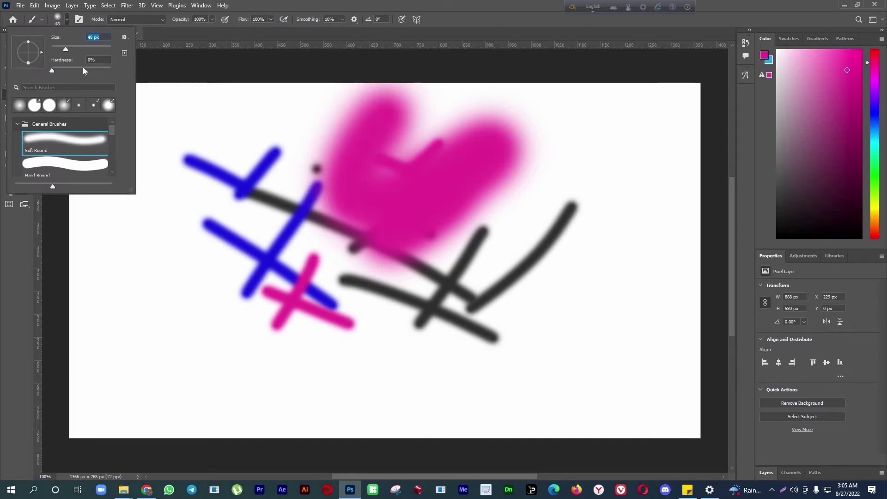
click(83, 67)
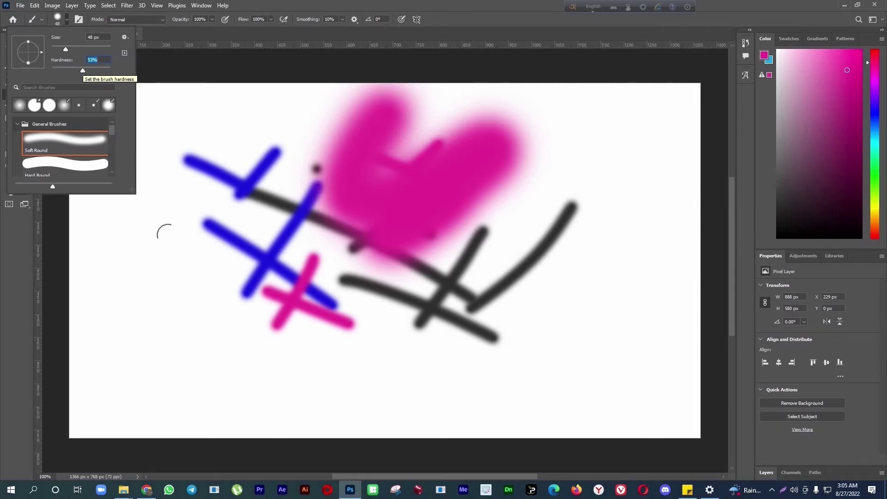
mouse_move(167, 227)
mouse_down()
mouse_move(157, 301)
mouse_move(207, 303)
mouse_up()
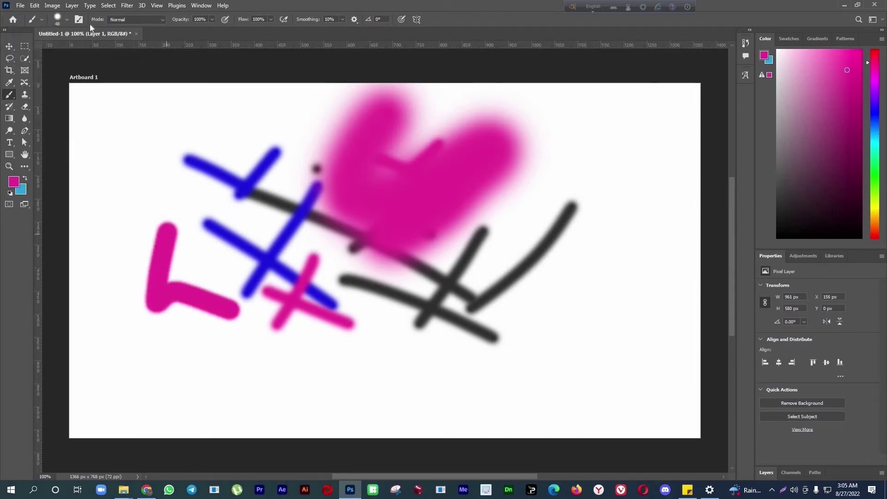
- Set the brush hardness to 100% and paint three crossing hard-edged strokes on the right part of the artboard
click(67, 19)
drag(598, 178, 534, 326)
drag(503, 268, 649, 369)
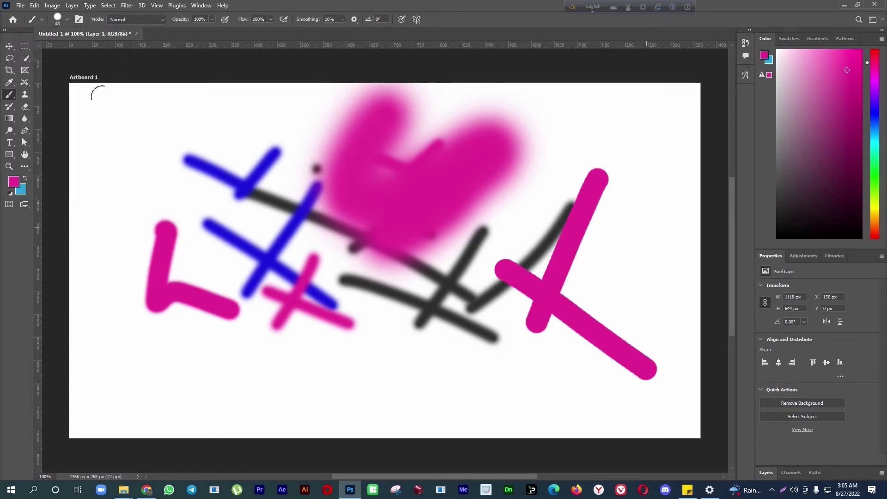
drag(647, 227, 531, 400)
- Set the brush hardness to 0% and paint a soft magenta cross over the upper-left blue strokes
click(67, 19)
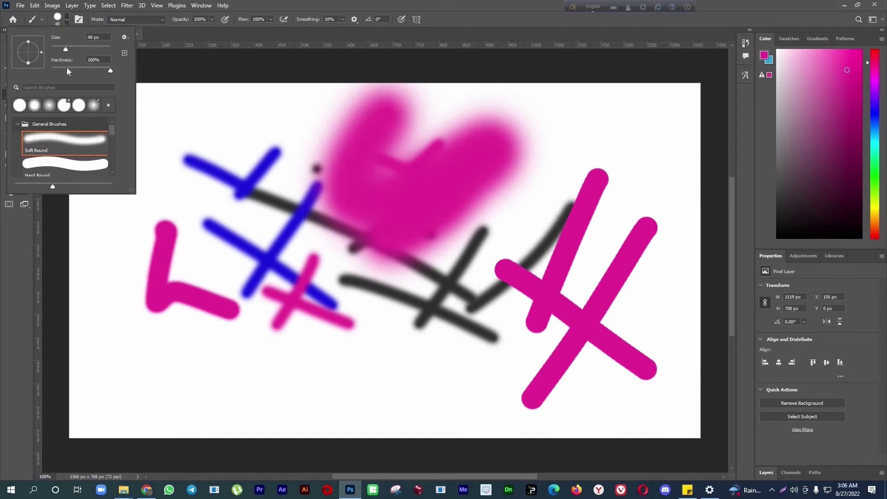
click(52, 71)
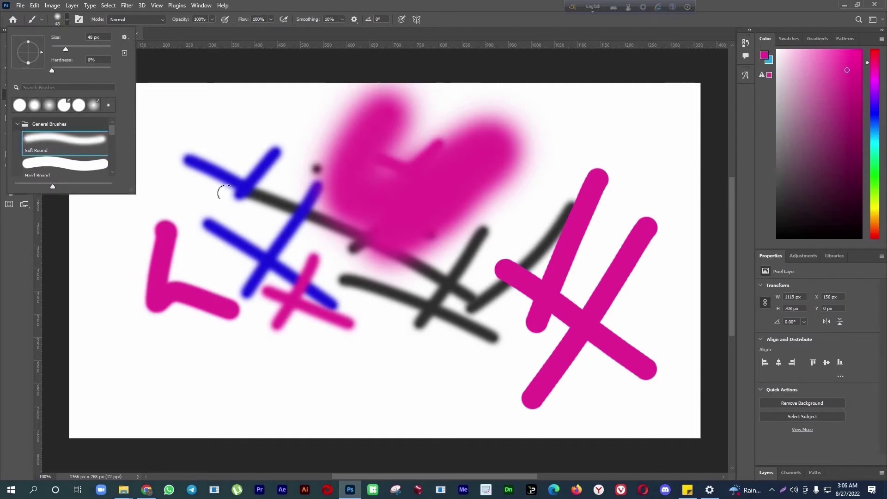
click(294, 211)
drag(254, 121, 227, 184)
drag(218, 133, 283, 199)
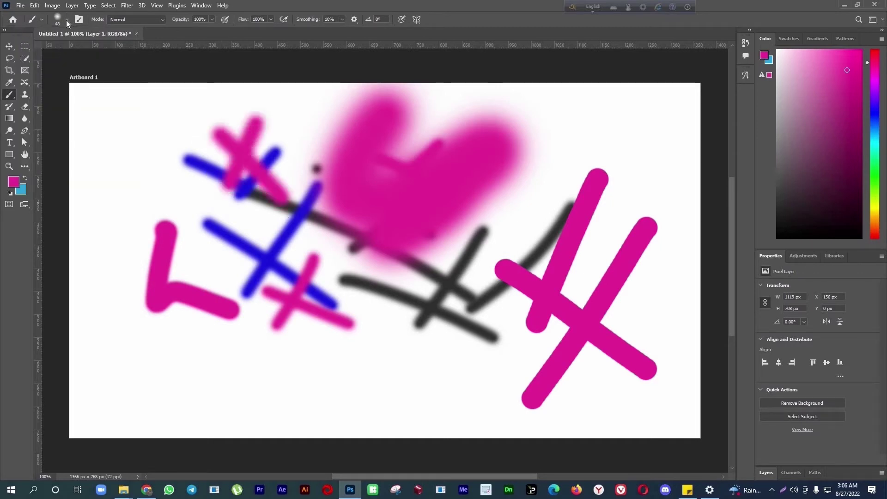
- Raise the brush hardness to 100% and paint a hard-edged cross near the artboard's upper right
right_click(56, 78)
key(shift+bracketright)
key(shift+bracketright)
key(shift+bracketright)
key(shift+bracketright)
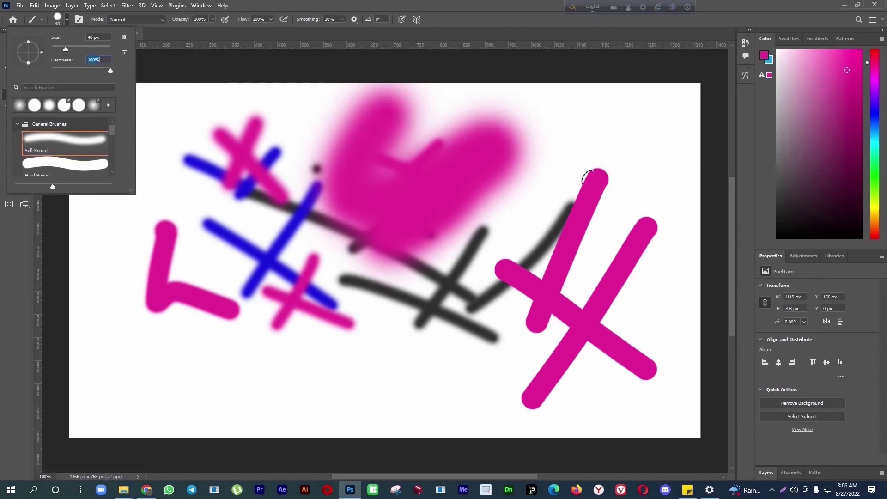
drag(608, 137, 573, 204)
drag(560, 156, 619, 209)
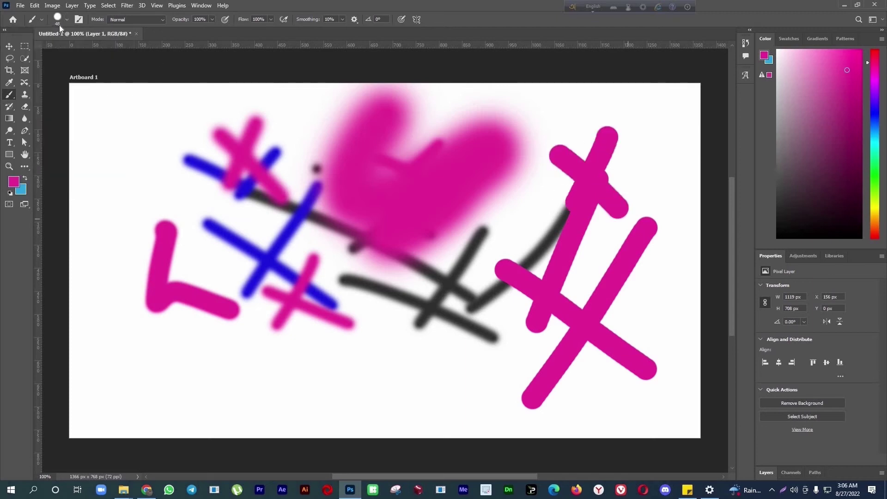
- Reset the brush hardness to 0% and enlarge the brush preset picker so all General Brushes are listed
right_click(68, 54)
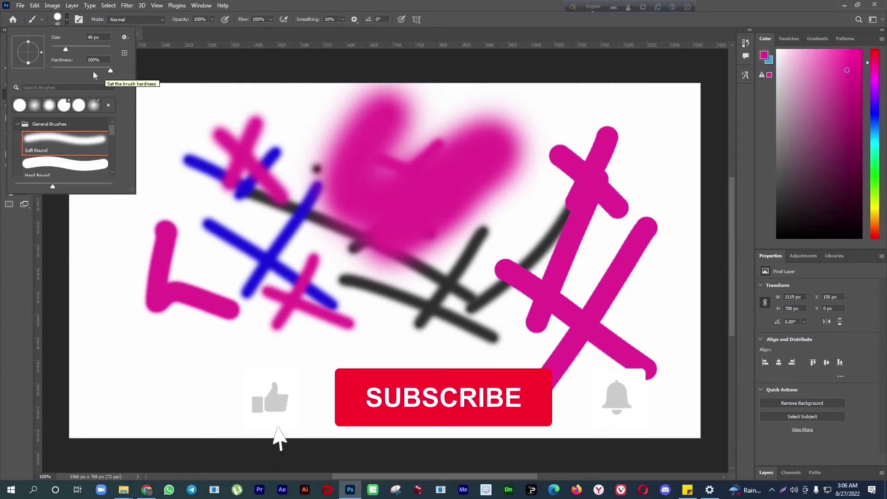
click(54, 69)
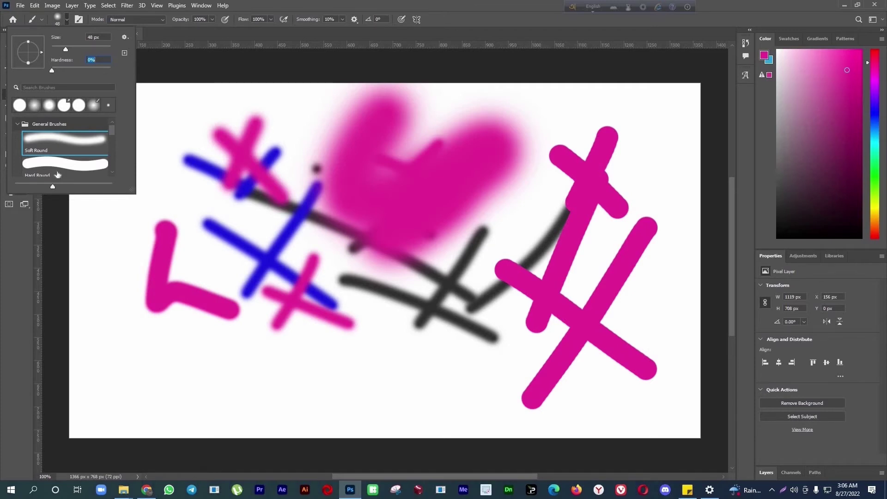
scroll(74, 142, down, 2)
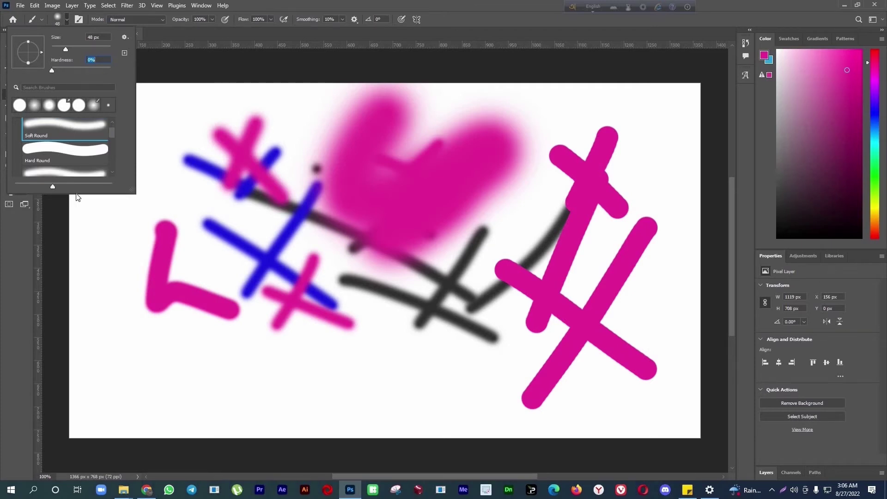
mouse_move(144, 238)
mouse_down()
mouse_move(224, 370)
mouse_move(194, 410)
mouse_move(201, 415)
mouse_up()
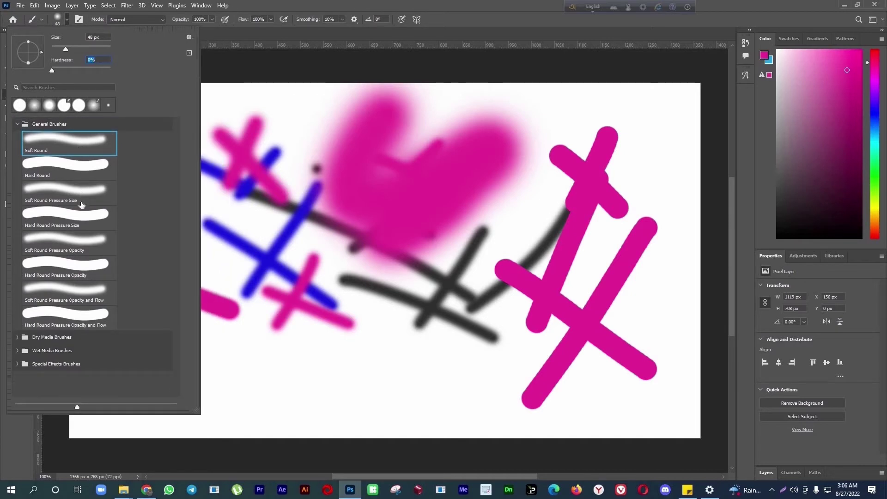
- Select the Soft Round Pressure Size brush preset with 0% hardness
click(79, 168)
click(58, 194)
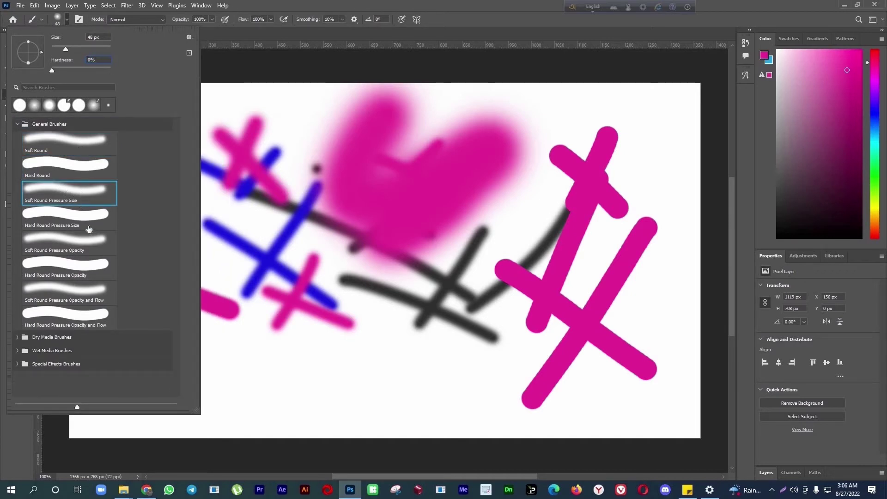
key(Up)
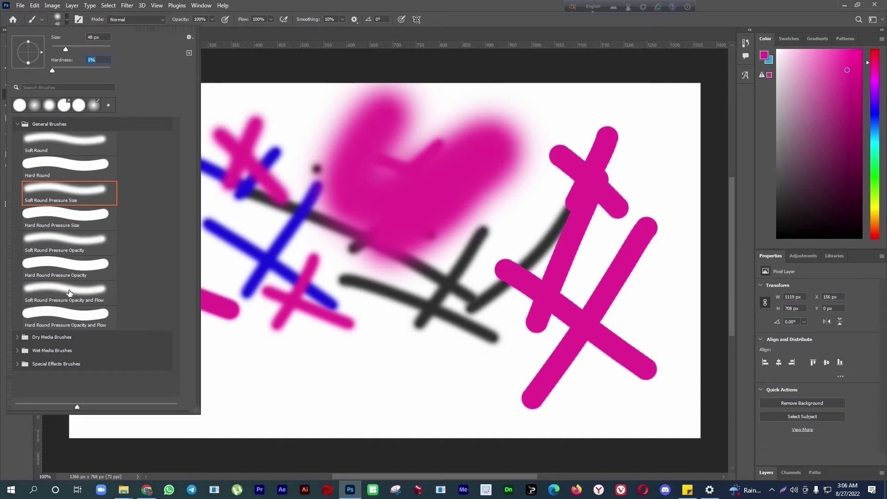
key(Down)
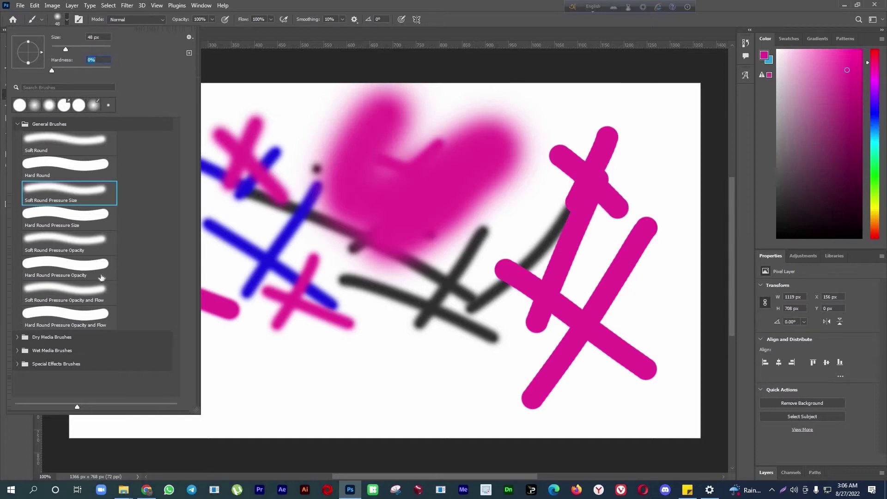
- Expand the Dry Media and Wet Media brush groups and select the KYLE Ultimate Charcoal Pencil 25px Med2 preset
click(19, 340)
scroll(64, 319, down, 1)
scroll(64, 318, down, 1)
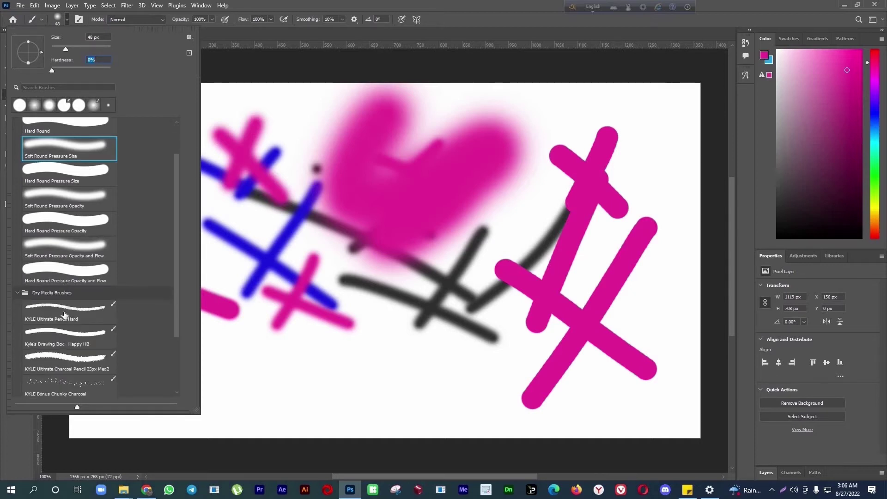
scroll(64, 315, down, 3)
click(66, 262)
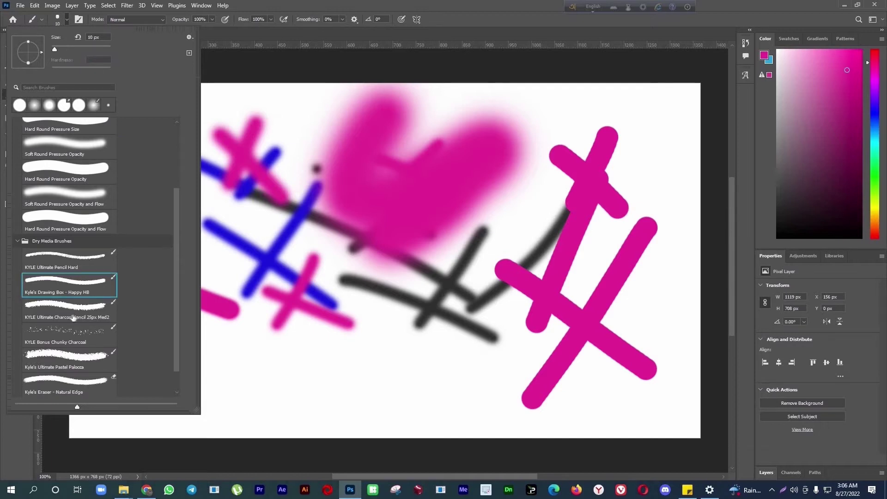
click(73, 317)
scroll(70, 318, down, 2)
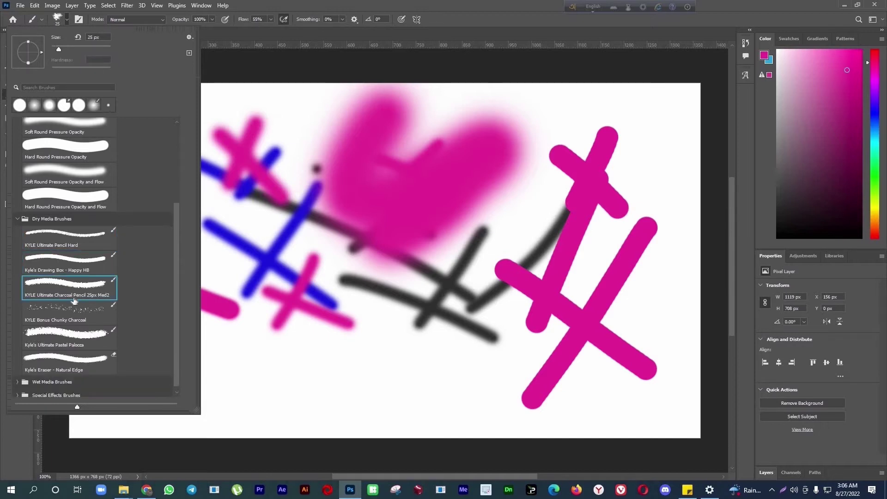
click(17, 376)
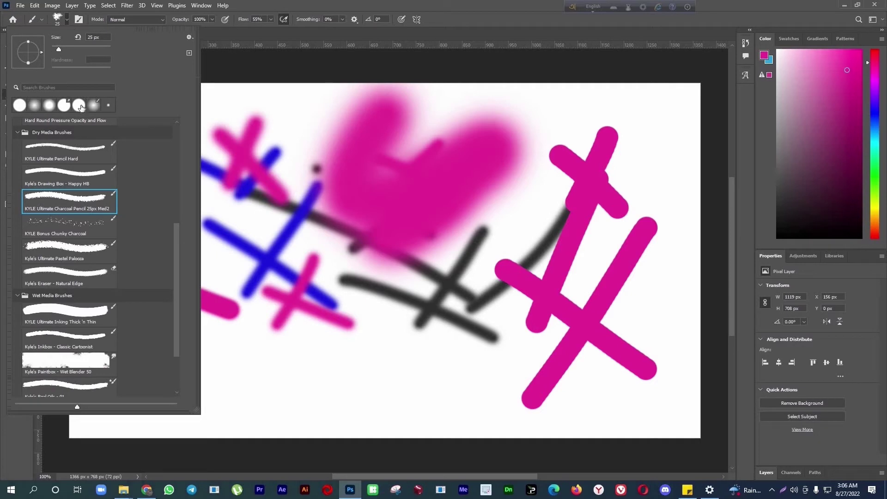
- Enable Scattering in the brush settings and paint a thin charcoal cross below the black strokes near the artboard's lower middle
click(82, 22)
click(82, 21)
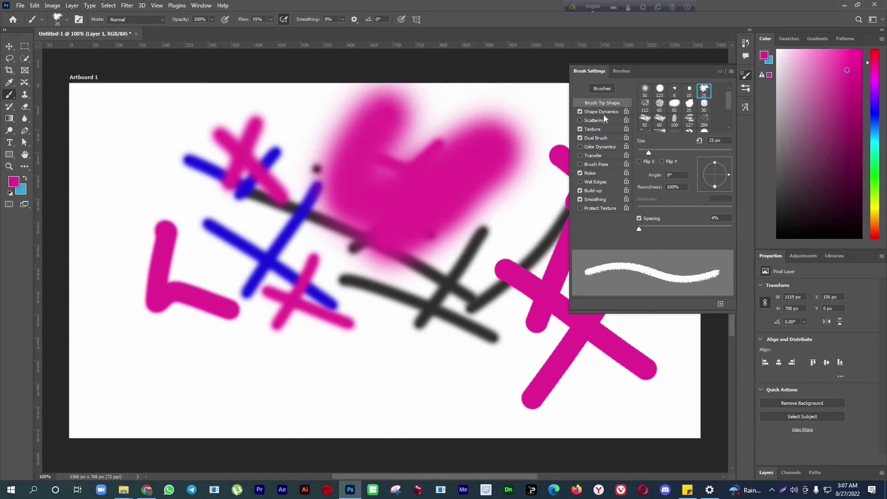
click(580, 111)
click(581, 121)
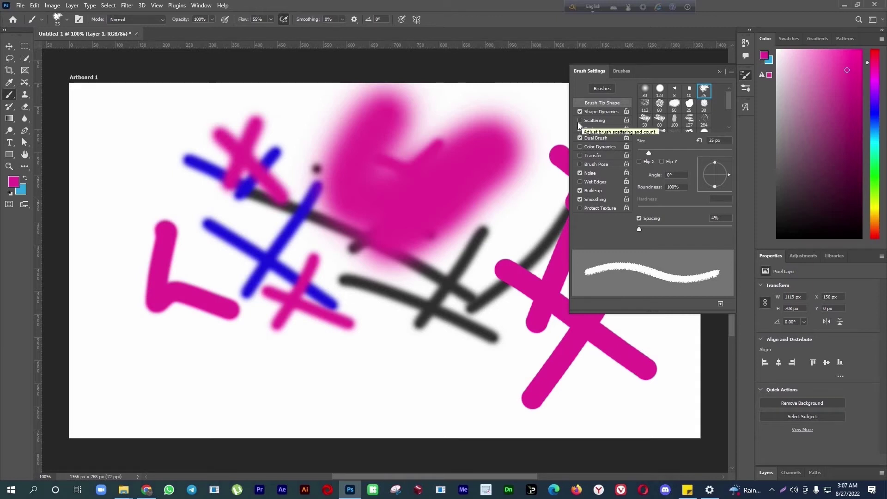
drag(504, 283, 443, 355)
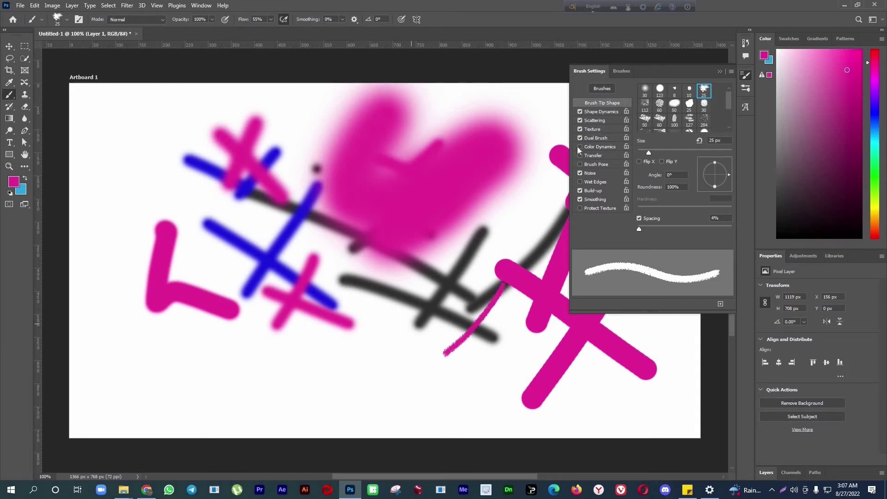
drag(404, 320, 492, 365)
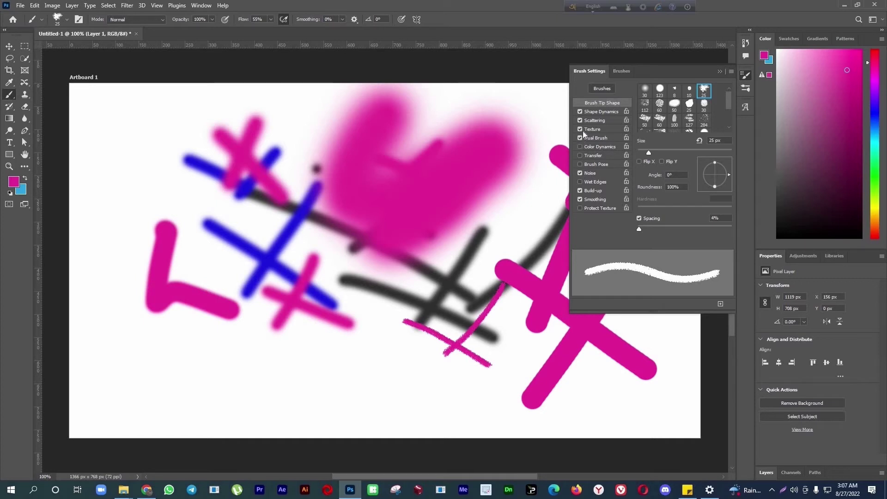
- Turn off Dual Brush and paint several magenta charcoal strokes and crosses along the artboard's lower middle
click(580, 138)
click(581, 112)
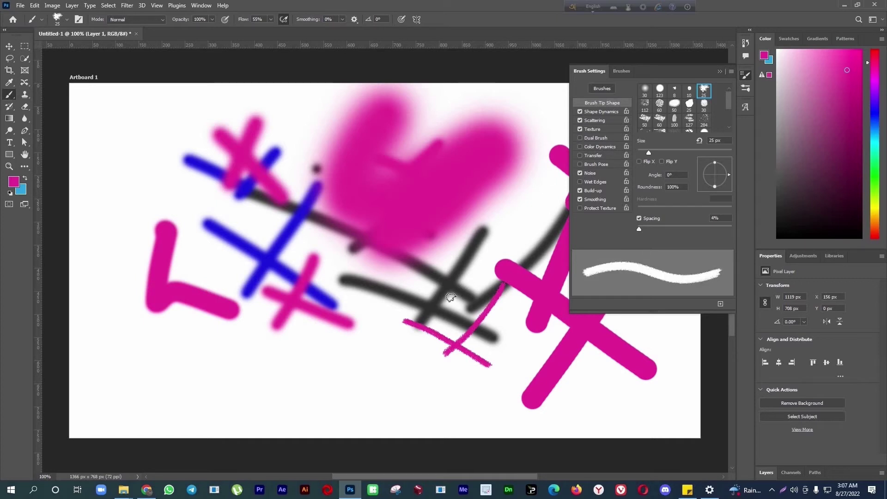
drag(446, 292, 280, 374)
drag(280, 344, 357, 377)
drag(392, 371, 358, 401)
click(580, 112)
drag(508, 348, 474, 403)
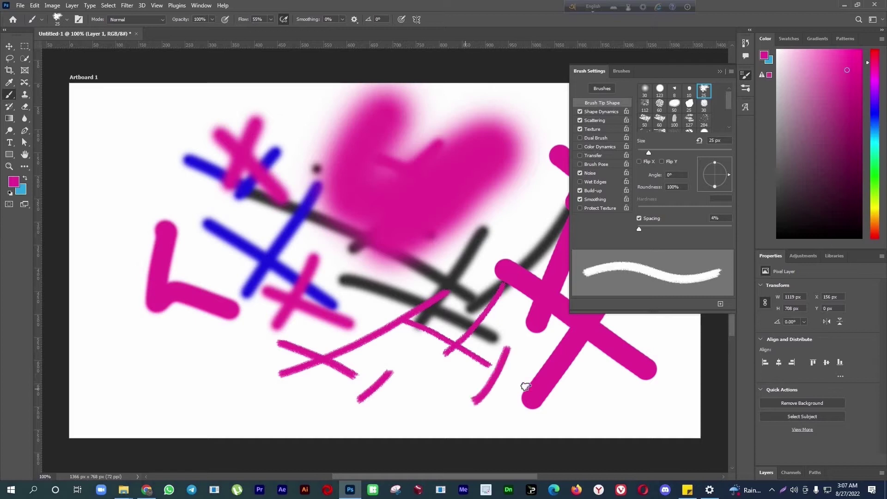
drag(471, 363, 524, 394)
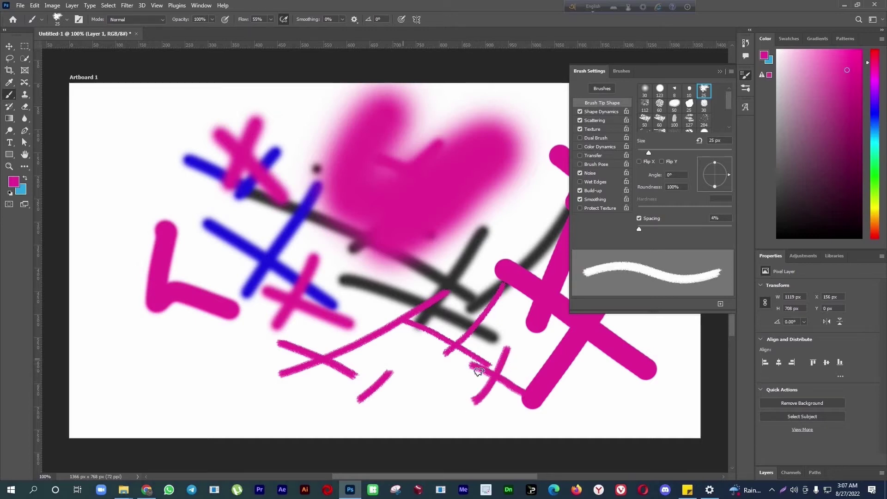
scroll(474, 370, up, 5)
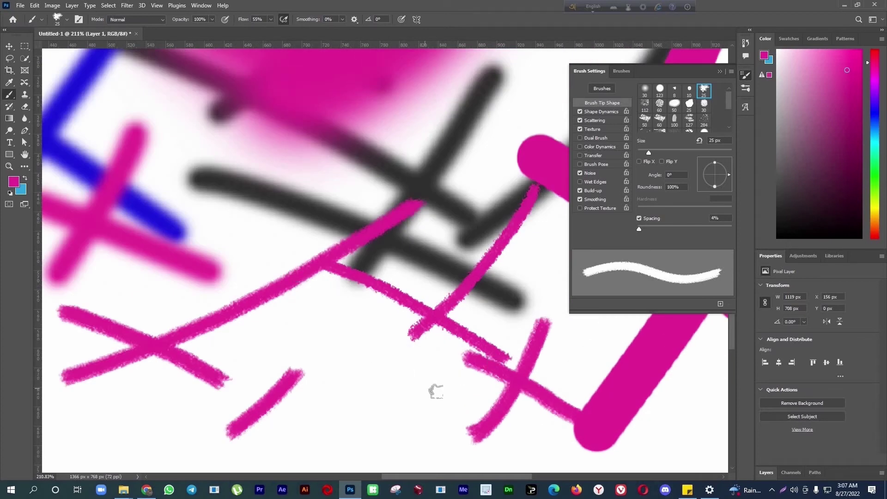
mouse_move(416, 389)
mouse_down()
mouse_move(374, 360)
mouse_move(446, 395)
mouse_up()
- Turn off Shape Dynamics and paint overlapping charcoal strokes between the existing marks at the artboard's lower middle
click(597, 112)
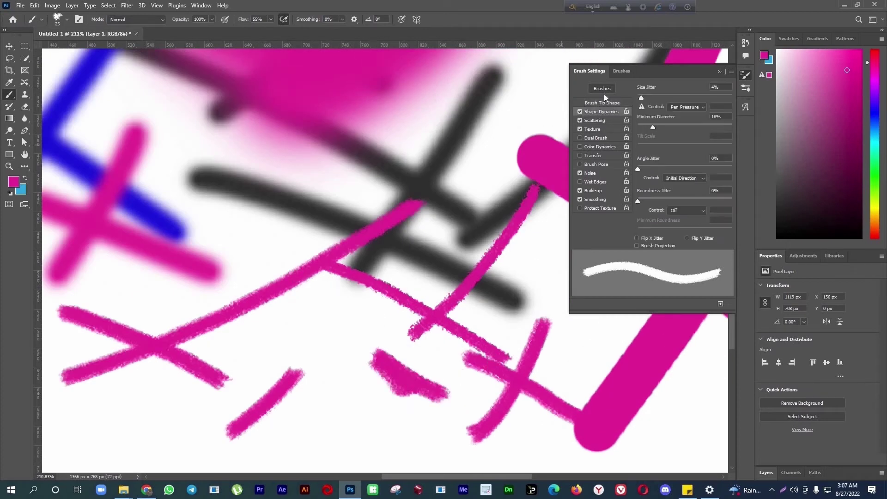
click(580, 112)
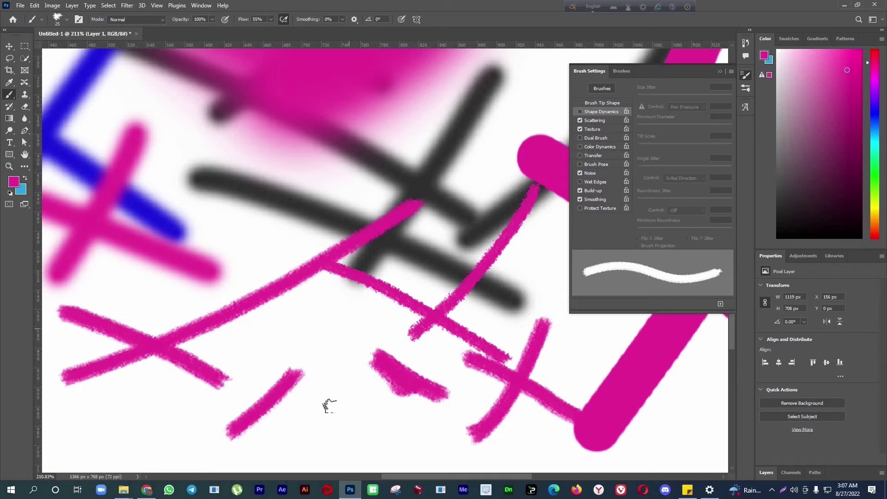
drag(339, 309, 342, 437)
drag(426, 421, 344, 406)
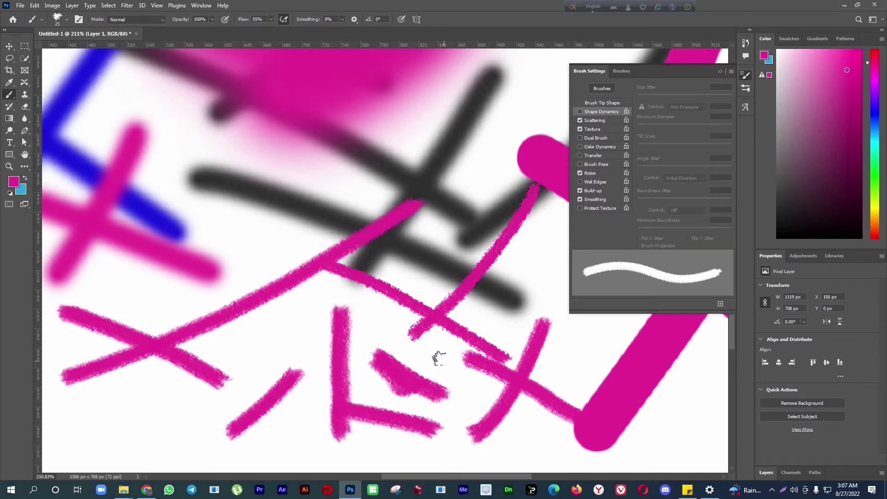
drag(448, 354, 351, 432)
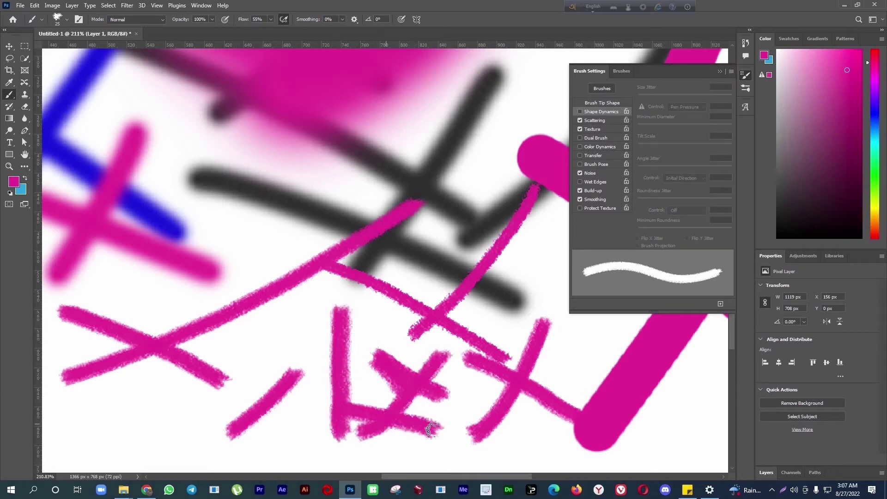
drag(460, 375, 439, 406)
- Fit the artboard in view, hide Layer 1, and add a new empty layer placed in its own group
key(ctrl+0)
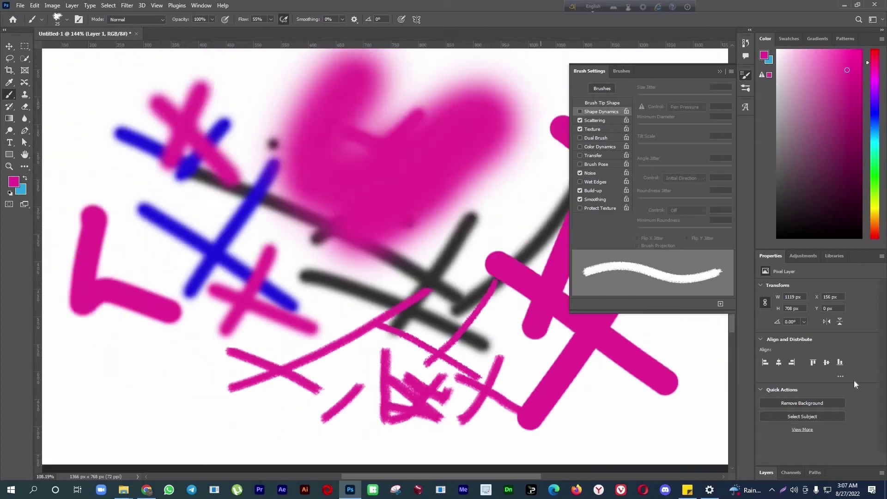
key(F7)
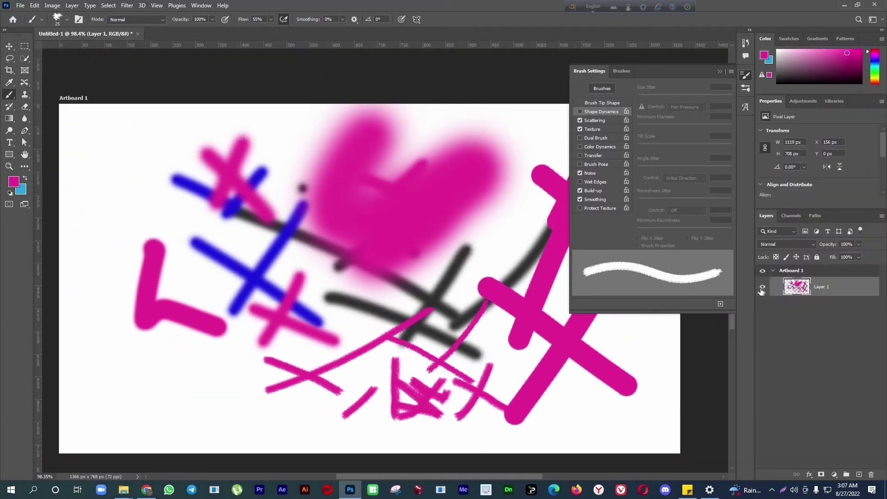
key(ctrl+comma)
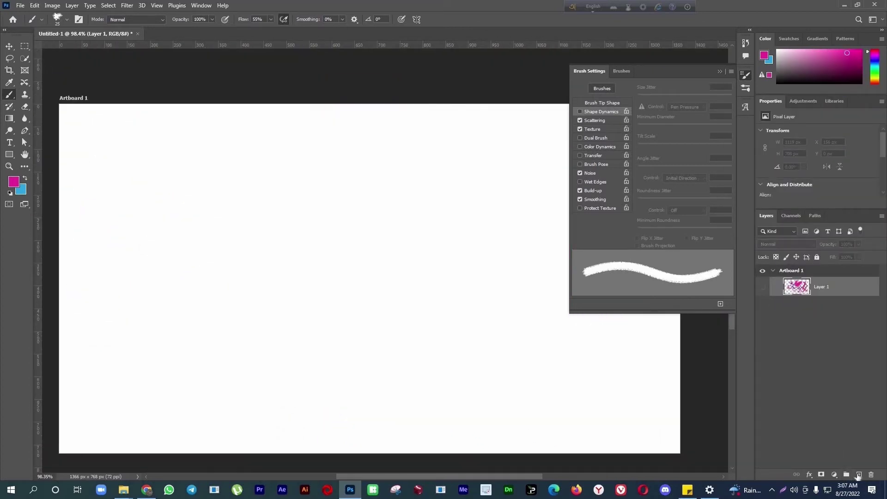
click(859, 475)
key(ctrl+g)
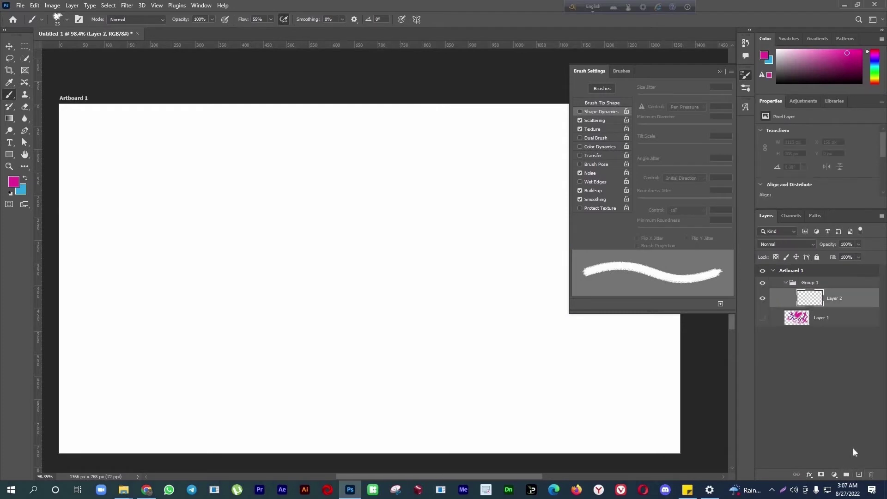
- Fill Layer 2 with magenta, and replace that fill with white by setting the foreground color to ffffff
key(ctrl+BackSpace)
key(alt+BackSpace)
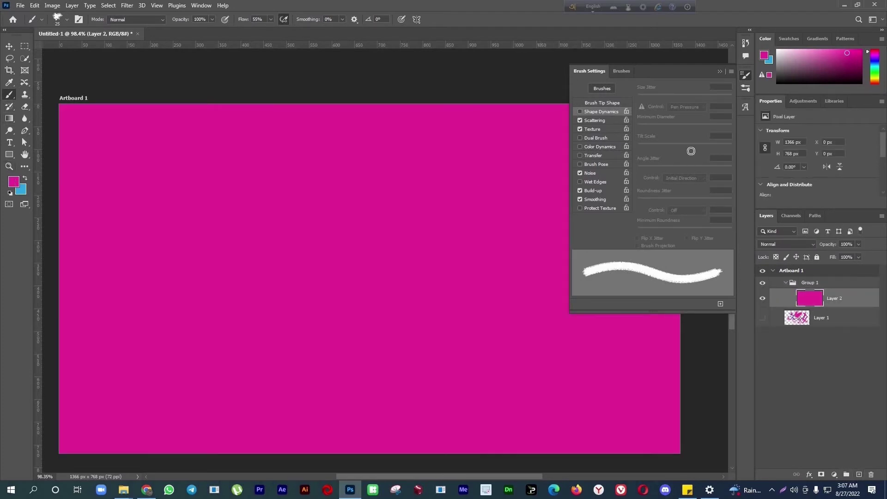
click(764, 55)
click(577, 40)
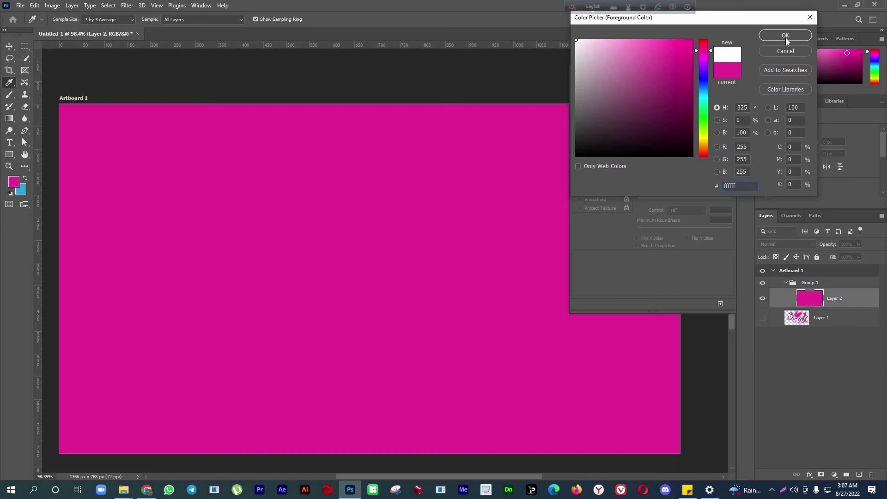
click(786, 35)
key(ctrl+BackSpace)
key(alt+BackSpace)
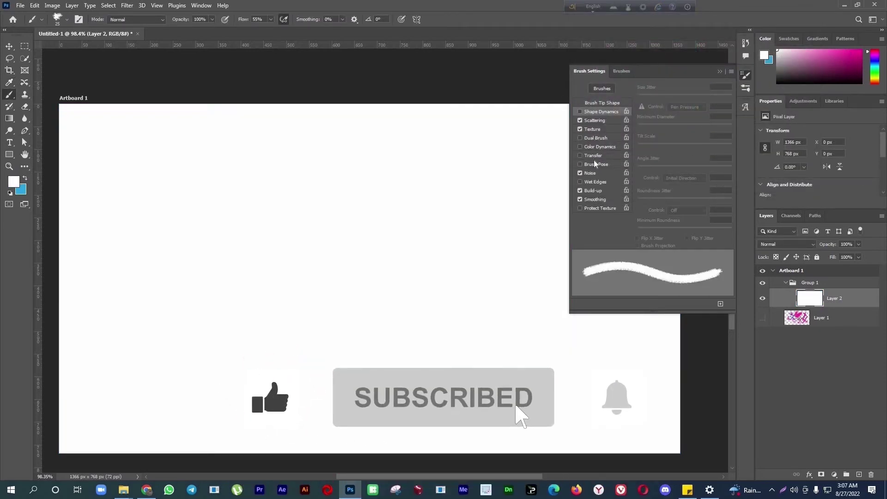
- Turn Dual Brush and Shape Dynamics back on and set the Shape Dynamics size jitter to 3%
click(581, 137)
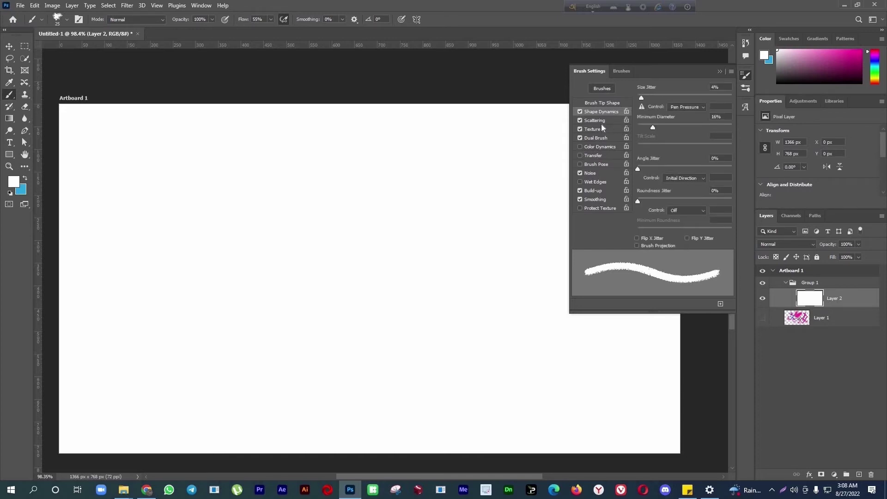
drag(641, 97, 641, 97)
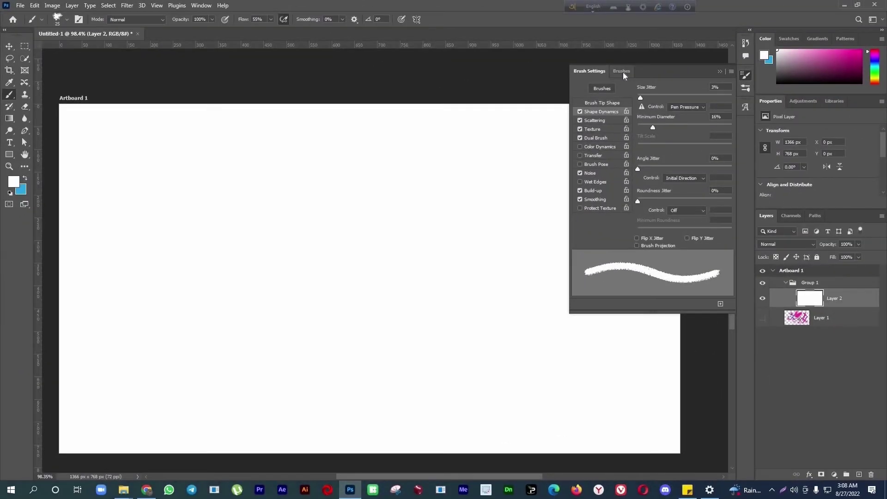
- Look over the presets in the General Brushes group, and close the brush settings
click(623, 73)
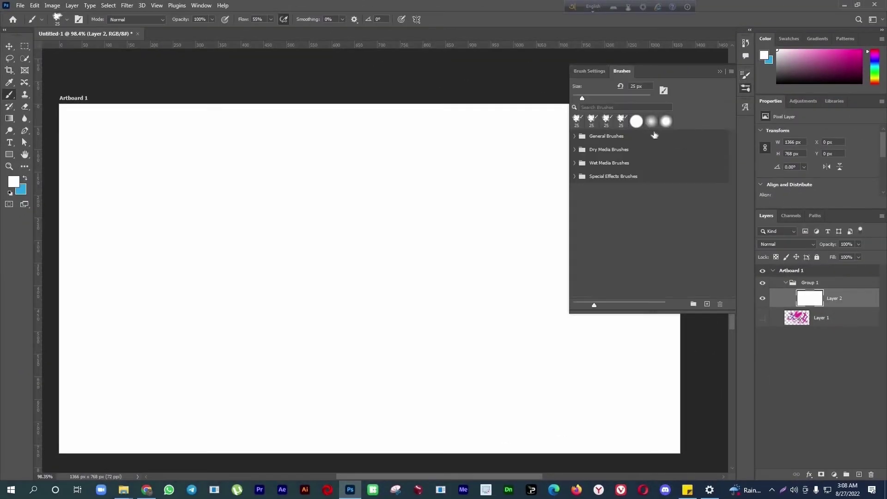
click(576, 136)
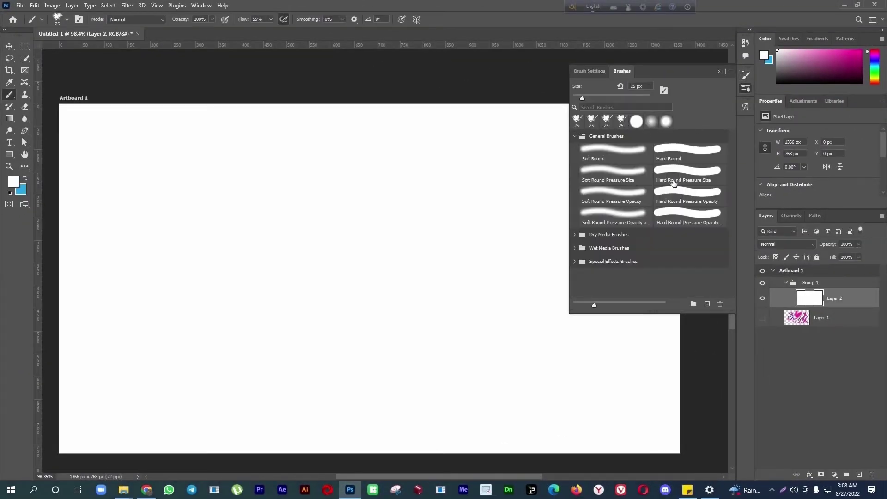
click(79, 19)
click(79, 19)
click(79, 19)
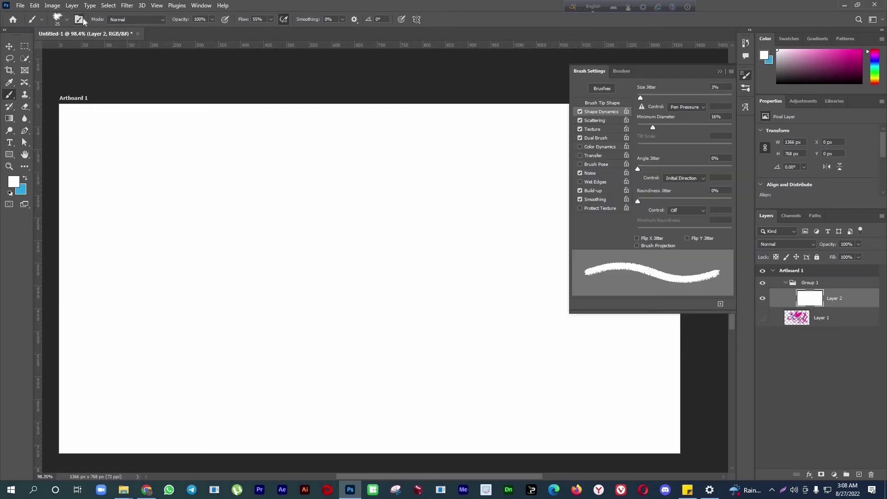
click(80, 20)
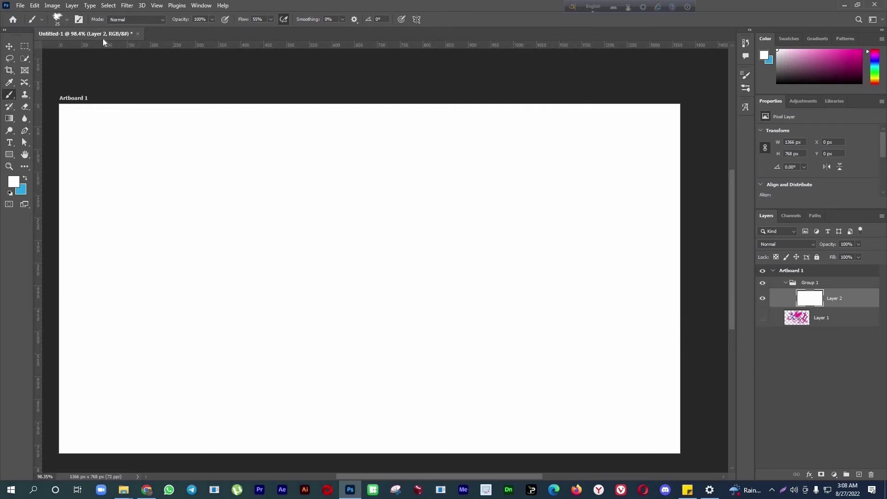
- Look through the Dry Media and Wet Media presets in the brush preset picker, and close it
click(67, 22)
scroll(89, 259, down, 3)
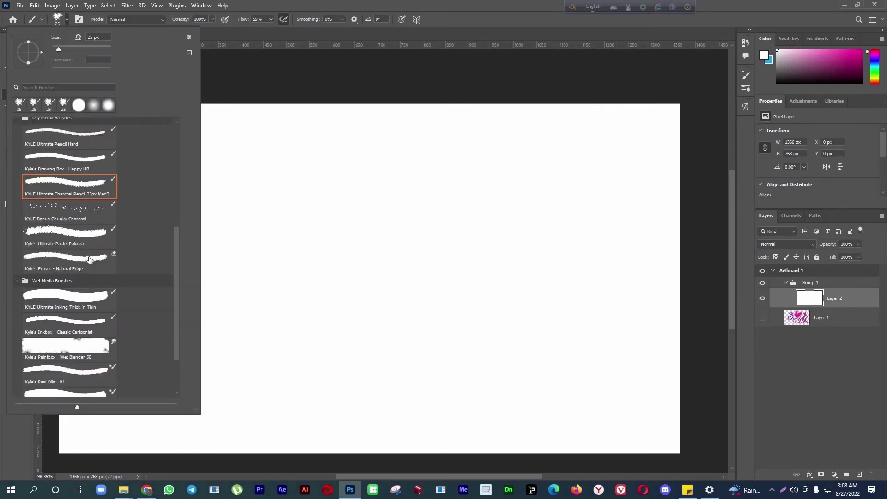
scroll(89, 260, up, 3)
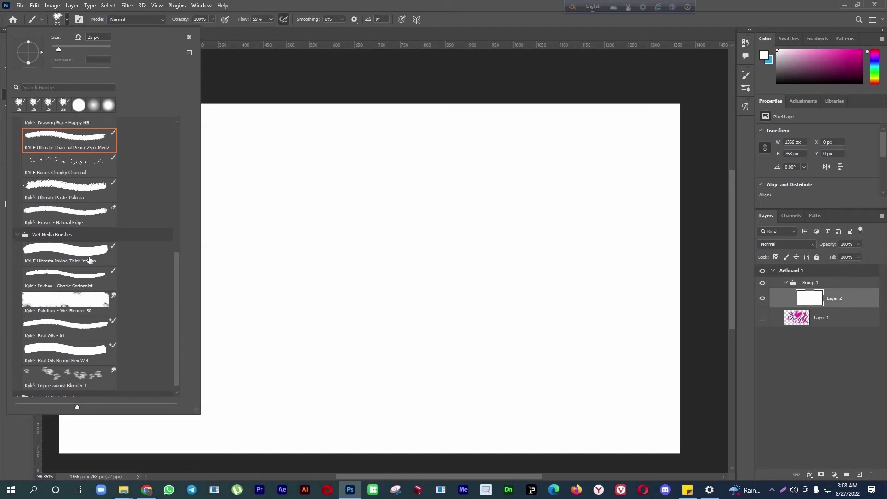
click(68, 19)
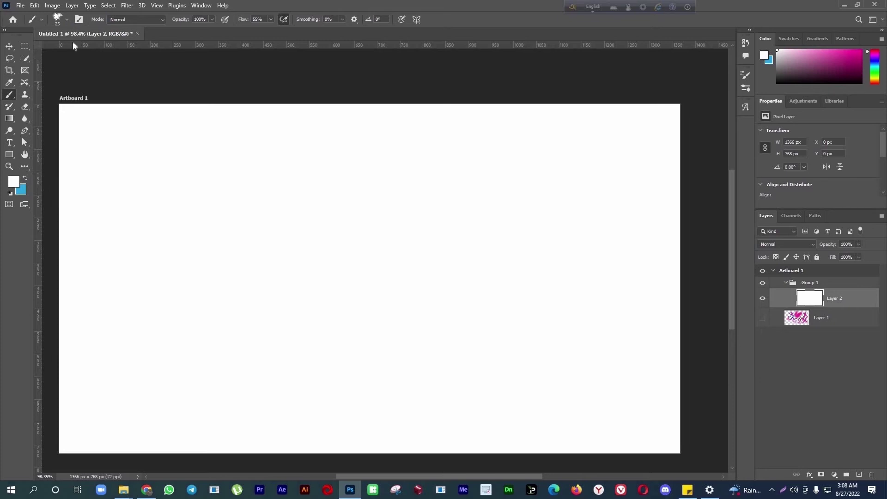
- Switch to the Photoshop Course Outline document in Chrome and read the section on downloading brushes
click(154, 493)
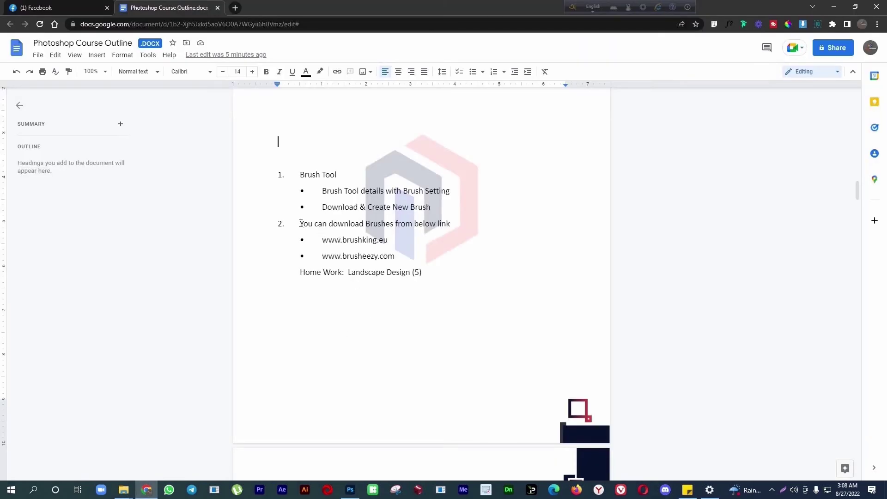
drag(372, 225, 449, 225)
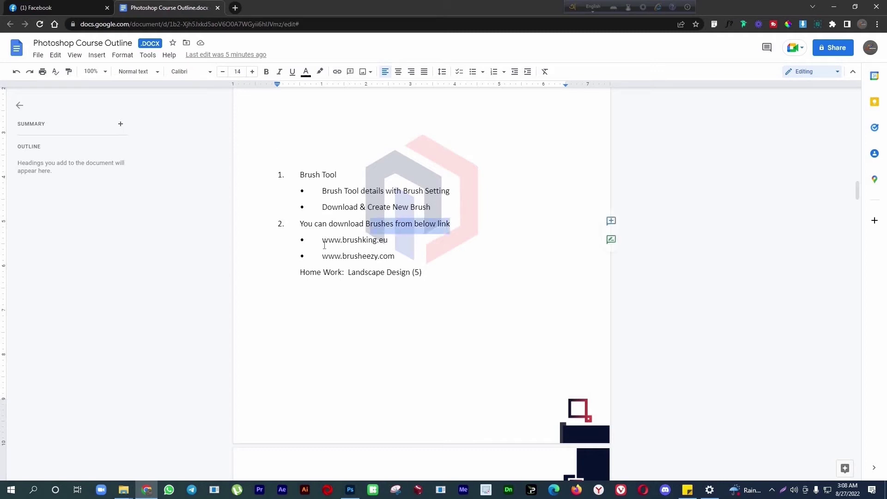
click(328, 242)
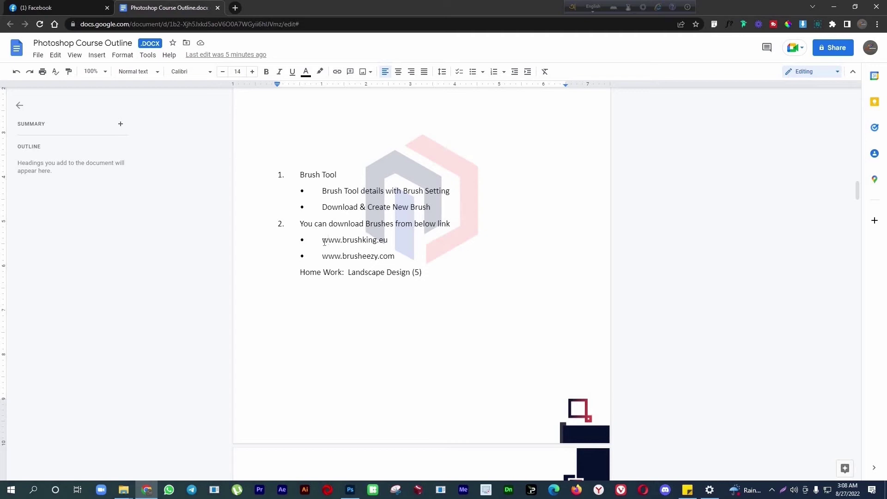
drag(322, 241, 388, 241)
key(ctrl+c)
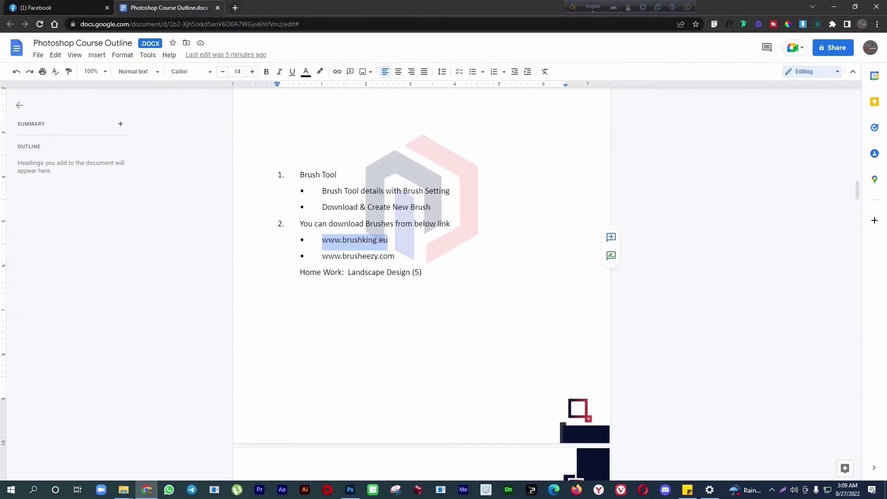
click(235, 8)
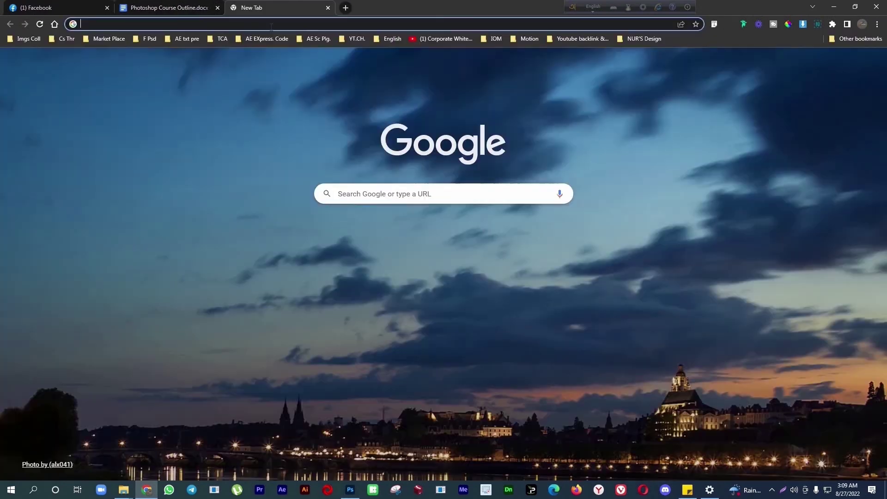
click(272, 26)
key(ctrl+v)
key(Return)
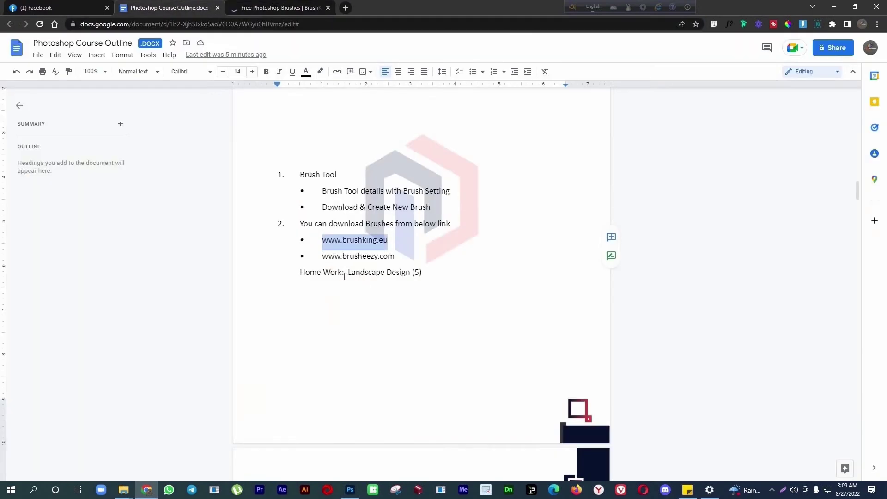
drag(323, 256, 404, 256)
key(ctrl+c)
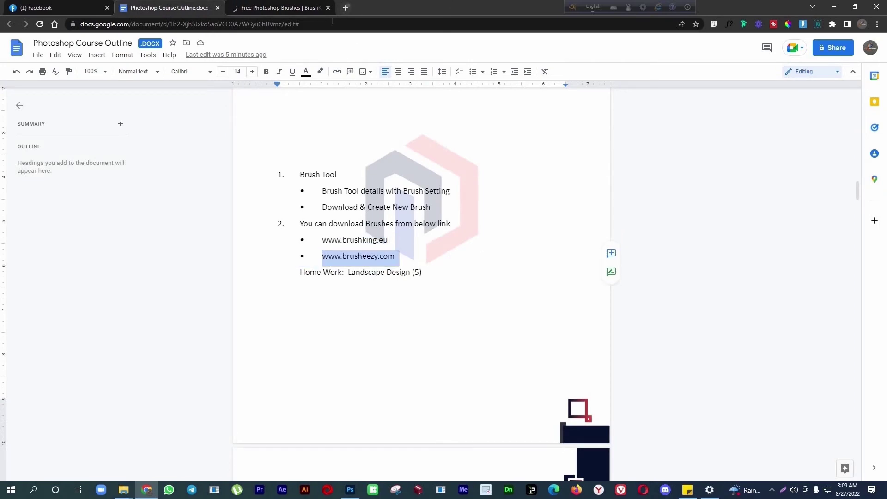
click(345, 8)
click(343, 20)
key(ctrl+v)
key(Return)
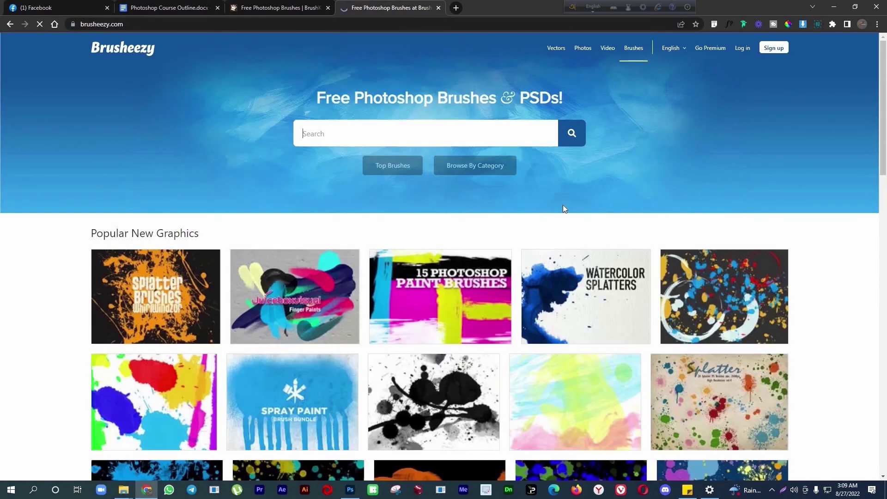
scroll(563, 205, down, 3)
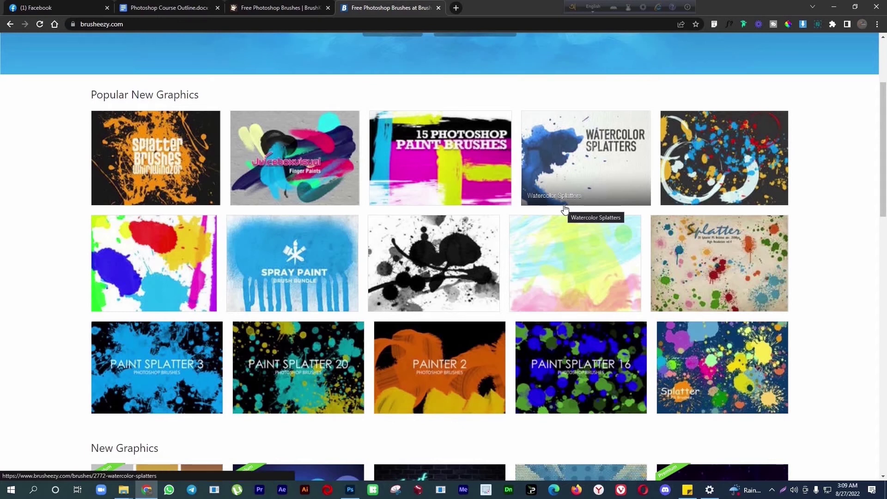
- Return to the brushking.eu page and look through its Popular Brushes section
click(274, 5)
scroll(495, 287, down, 8)
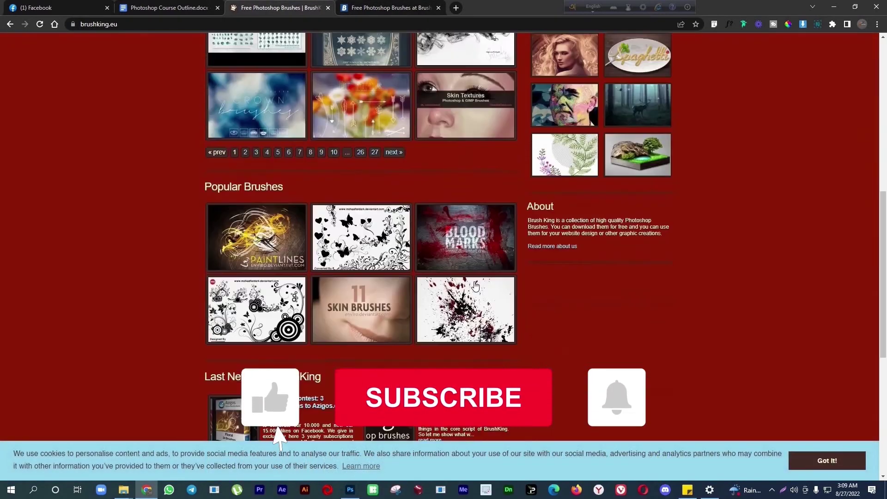
scroll(476, 286, down, 3)
scroll(463, 231, up, 4)
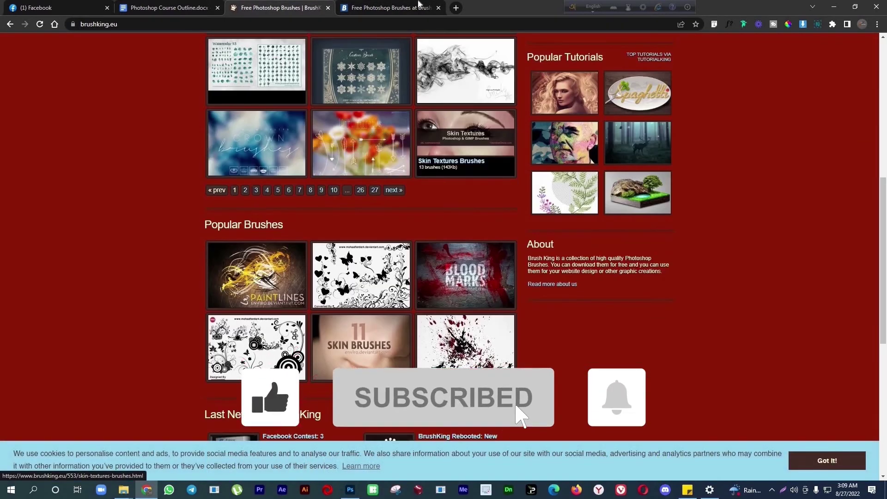
- Go back to Brusheezy and look through the New Graphics and Team Favorites sections of its home page
click(420, 6)
scroll(511, 265, down, 6)
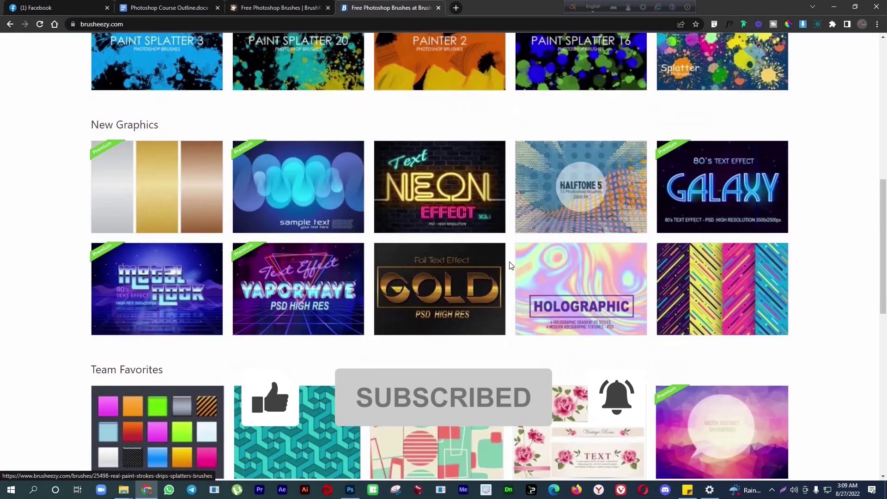
scroll(511, 266, down, 5)
scroll(511, 263, up, 3)
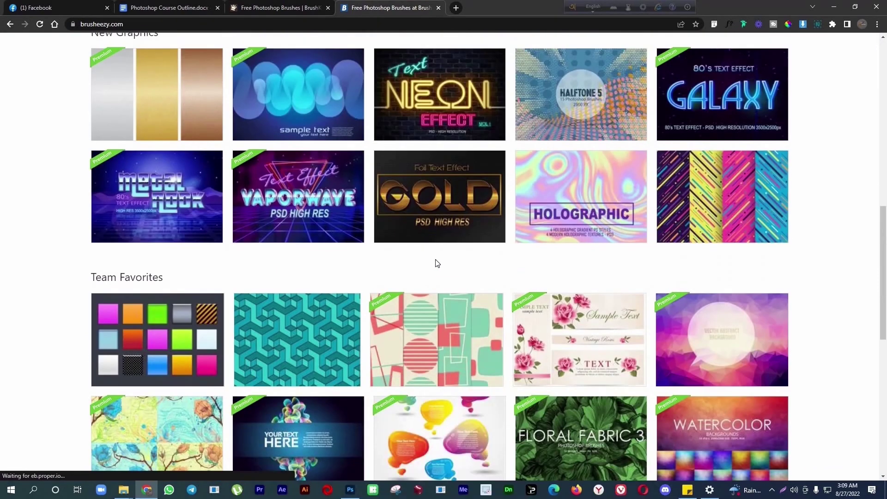
scroll(290, 182, up, 3)
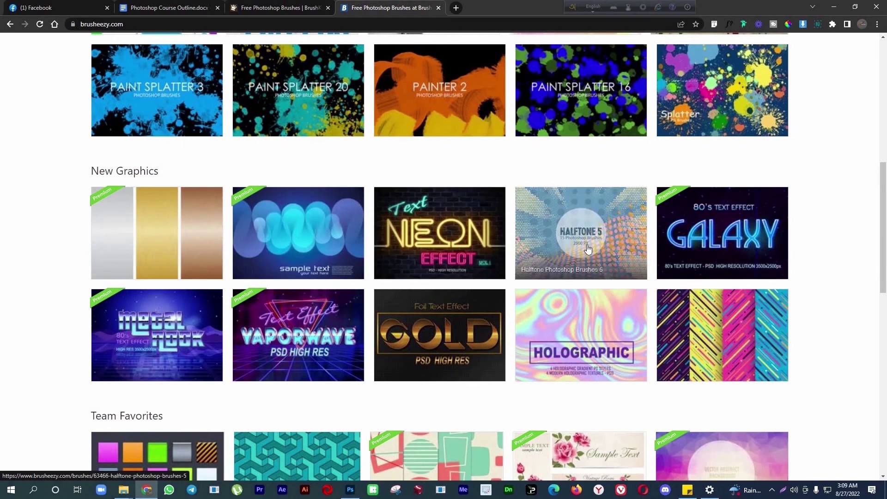
scroll(588, 248, down, 4)
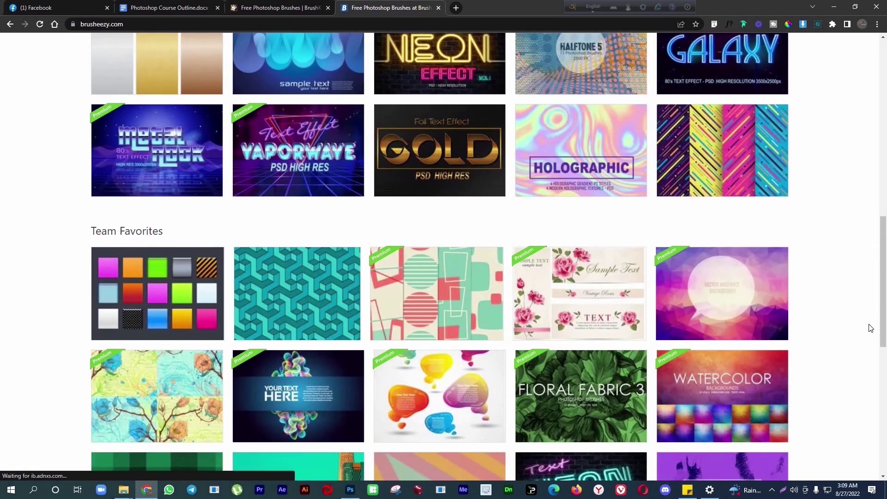
scroll(642, 245, down, 4)
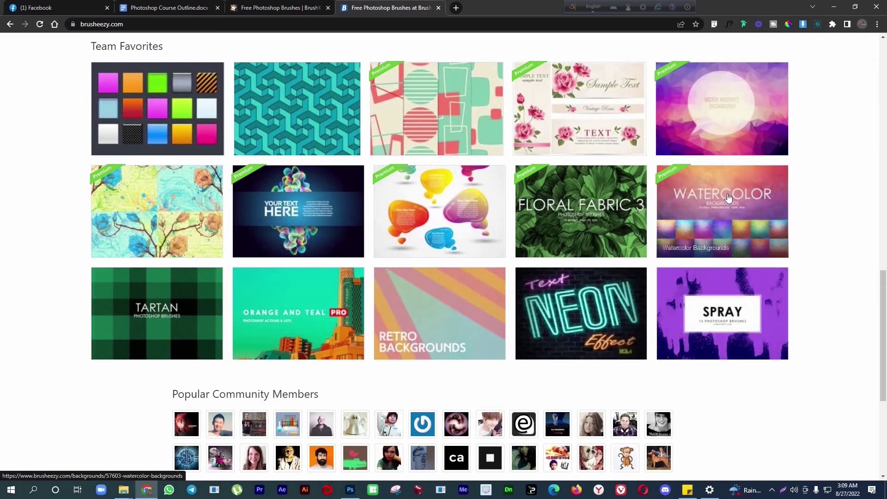
scroll(575, 211, down, 2)
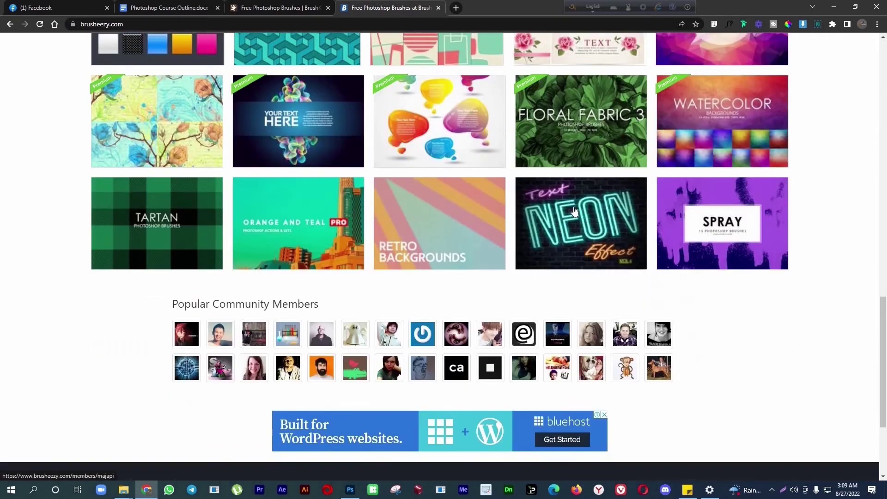
- View the Neon Text Effect PSD Vol.4 page, return to the Brusheezy home page and look through its graphics again
click(592, 260)
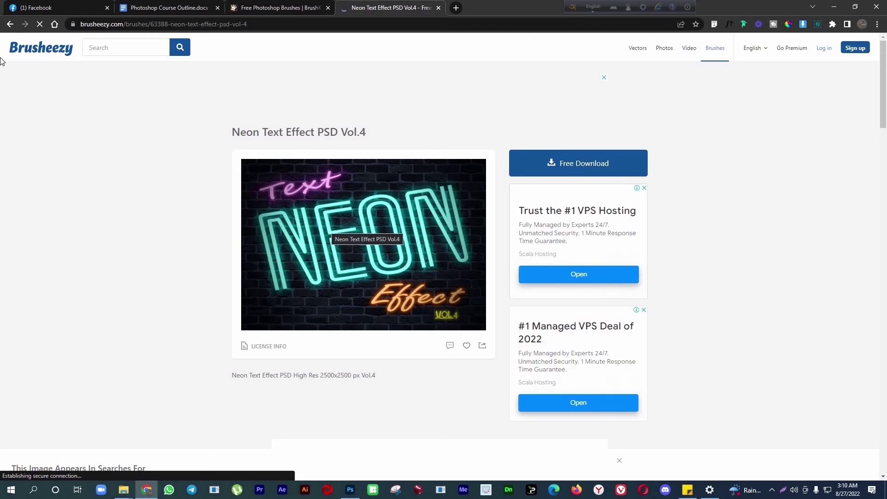
click(9, 24)
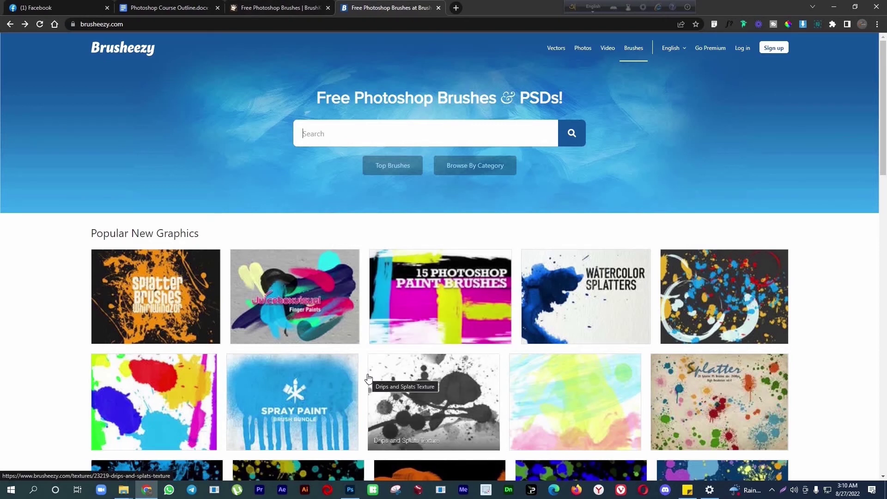
scroll(369, 378, down, 10)
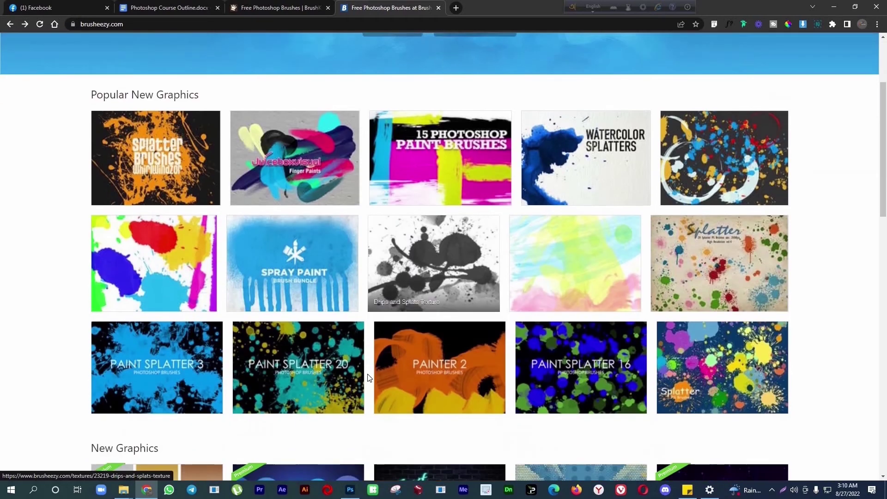
scroll(369, 378, down, 9)
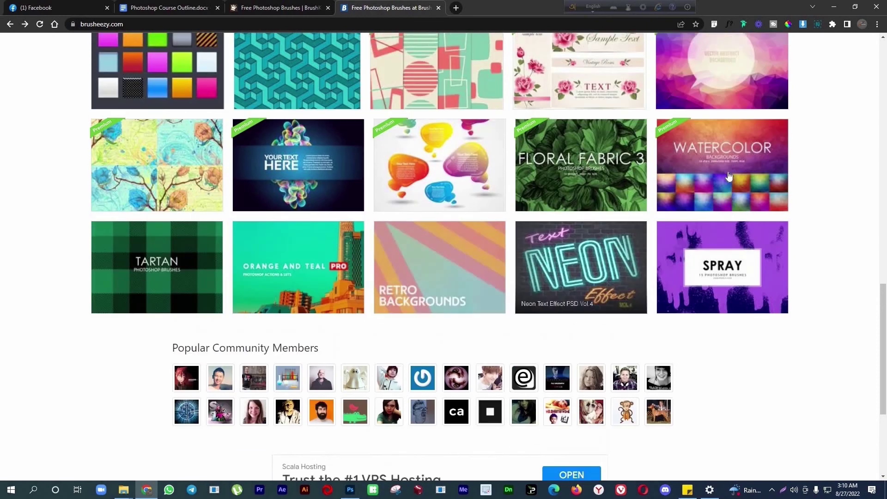
scroll(217, 259, up, 5)
scroll(217, 259, up, 2)
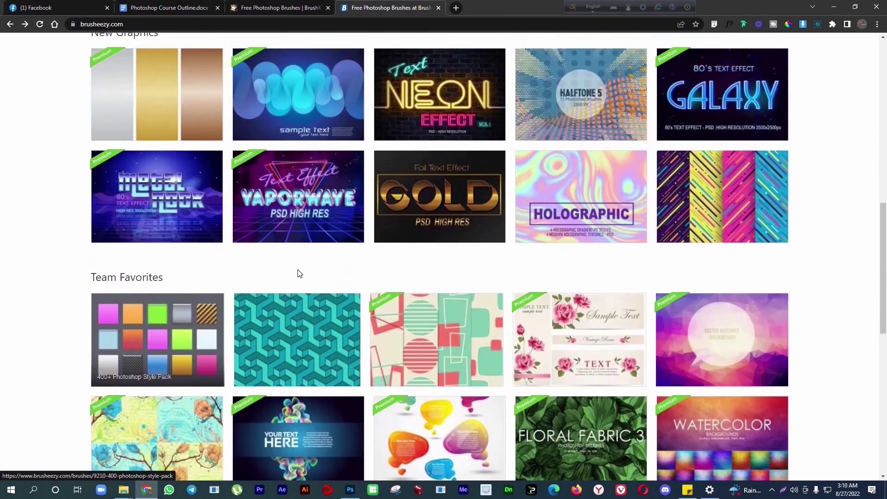
scroll(323, 259, up, 4)
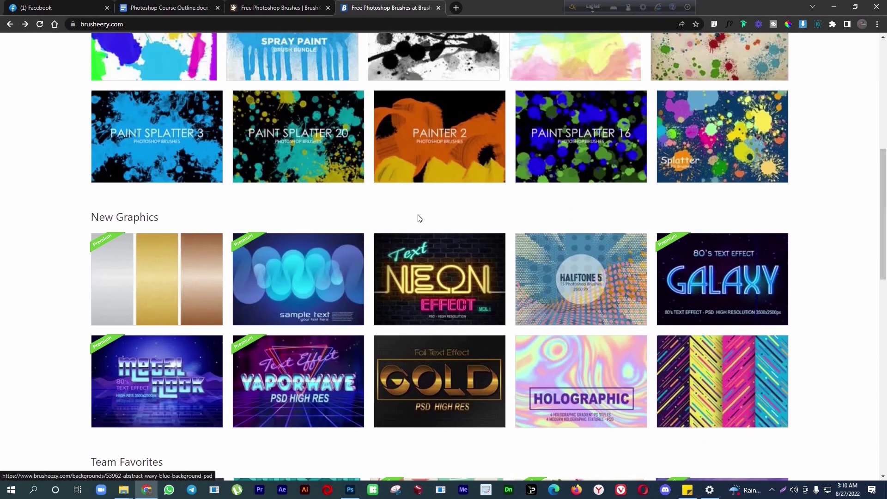
scroll(418, 218, up, 6)
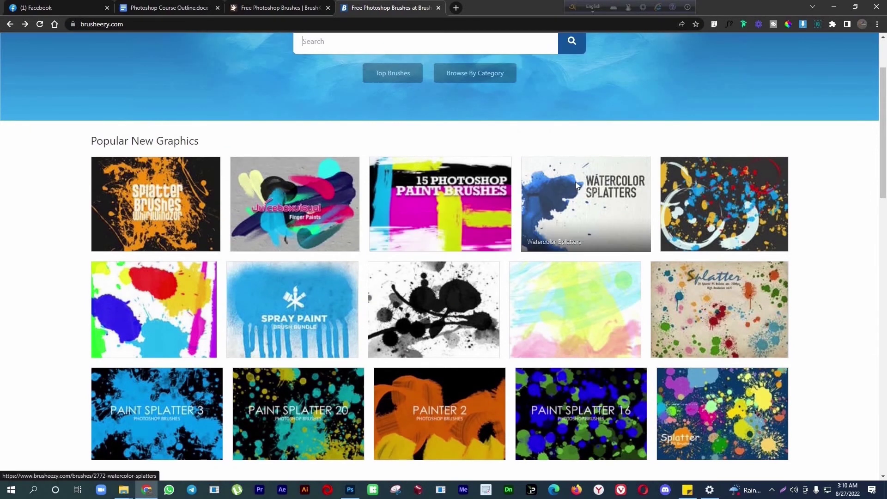
- Download the Watercolor Splatters brush set from Popular New Graphics, and close the opened archive and the download notice
click(575, 182)
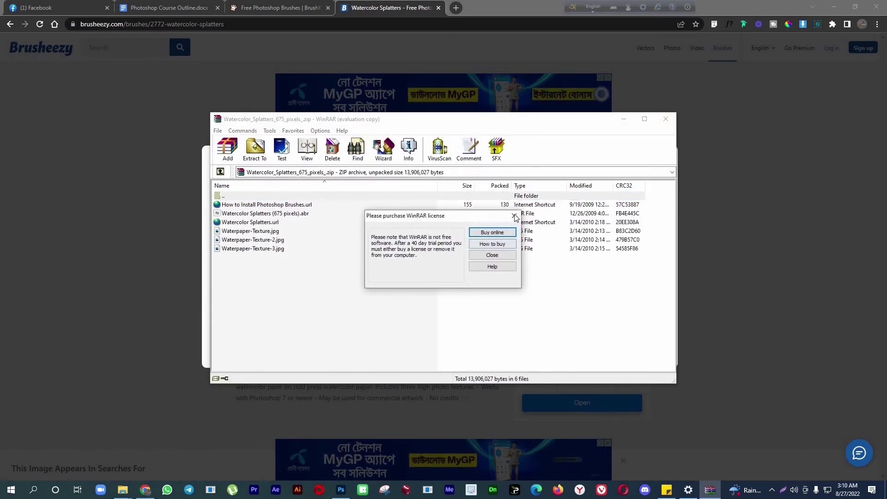
click(514, 216)
click(666, 119)
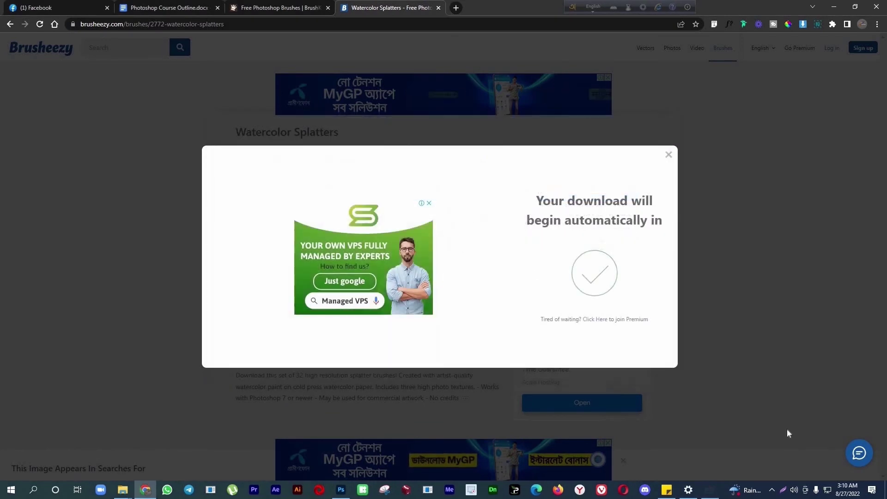
click(786, 431)
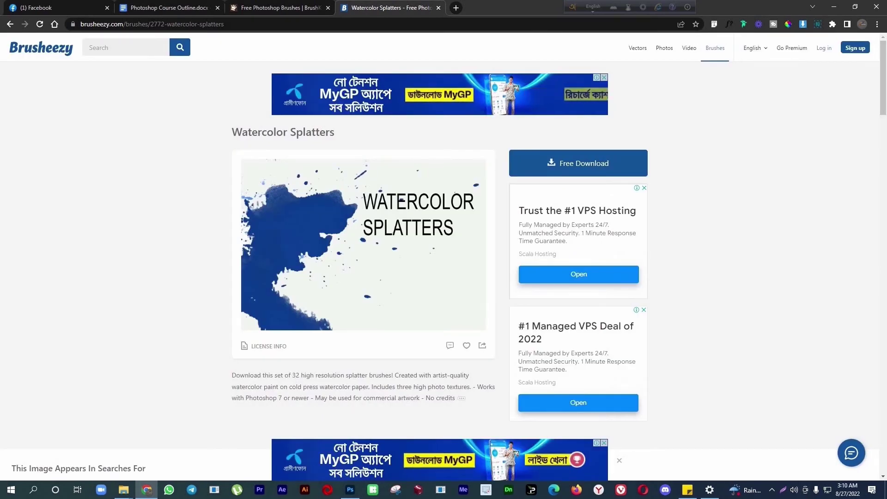
- Show the downloaded Watercolor_Splatters_675_pixels_.zip in its folder and extract it to Downloads\Watercolor_Splatters_675_pixels_
click(877, 25)
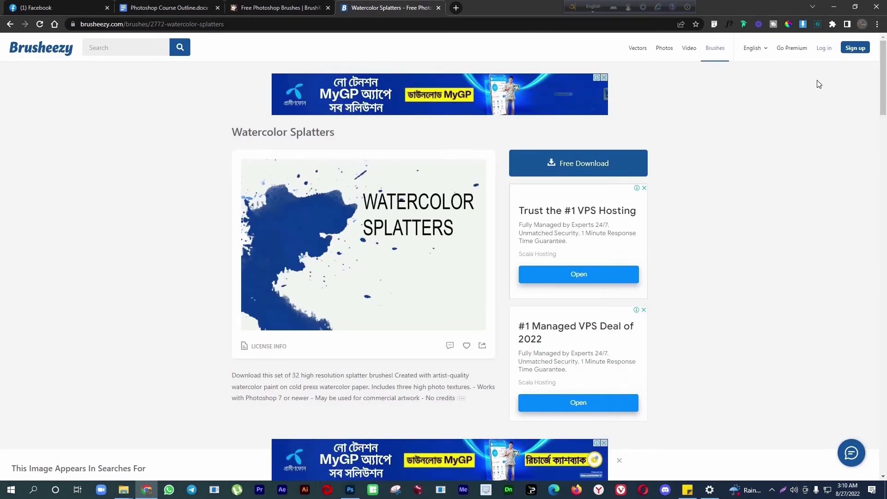
click(374, 138)
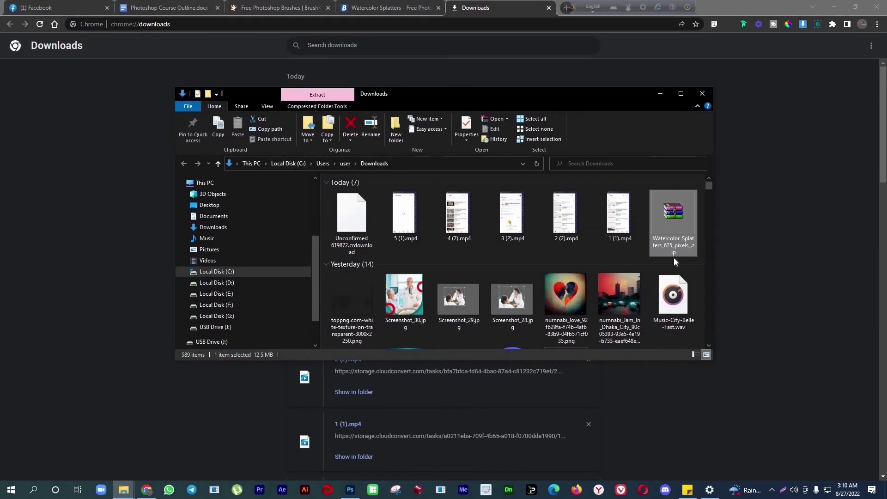
right_click(664, 222)
click(695, 251)
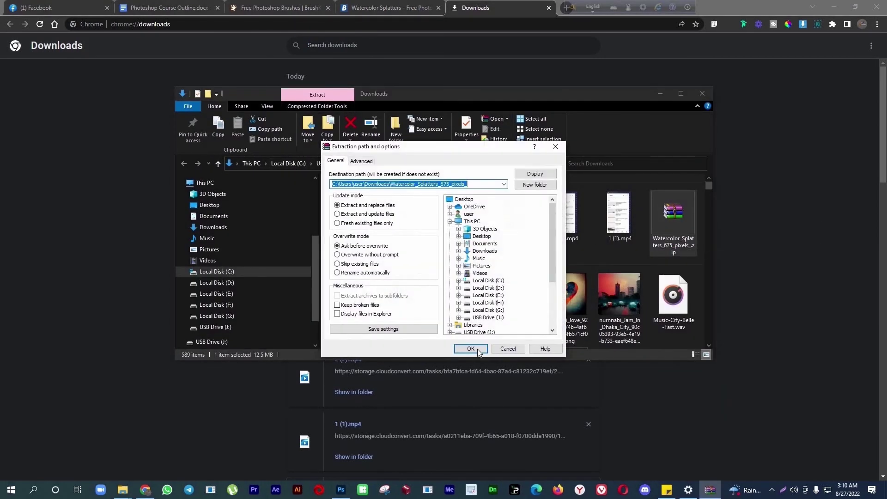
click(477, 350)
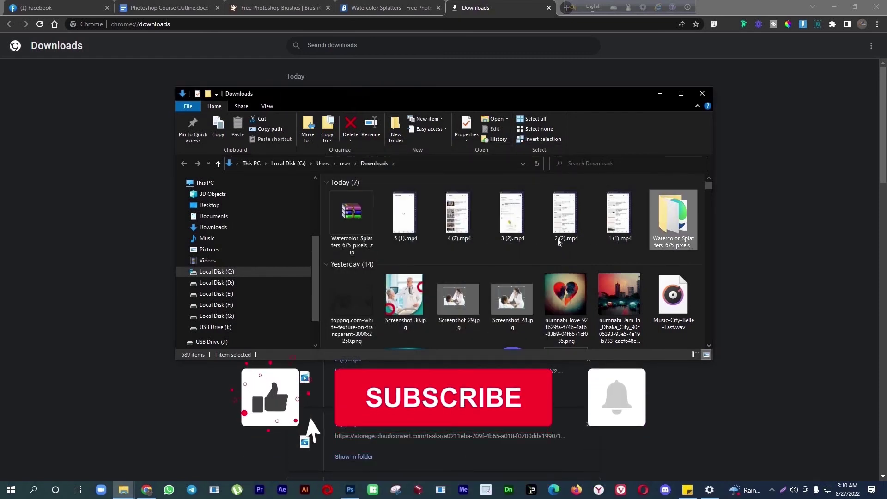
- Open the extracted Watercolor_Splatters_675_pixels_ folder, examine its brush and texture files full screen, and minimize the window
double_click(673, 218)
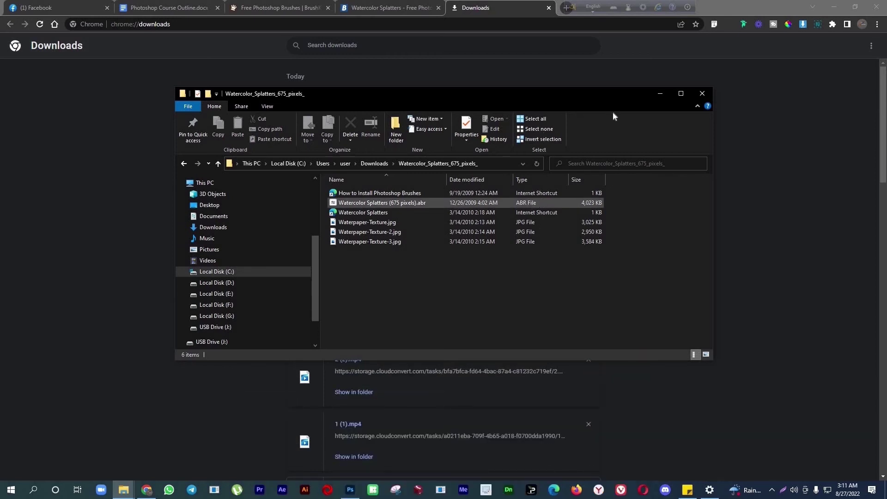
click(681, 94)
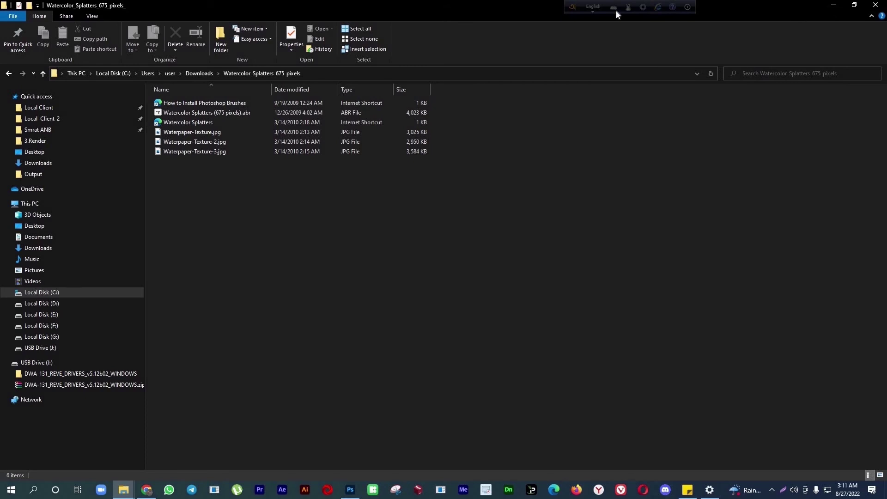
click(834, 8)
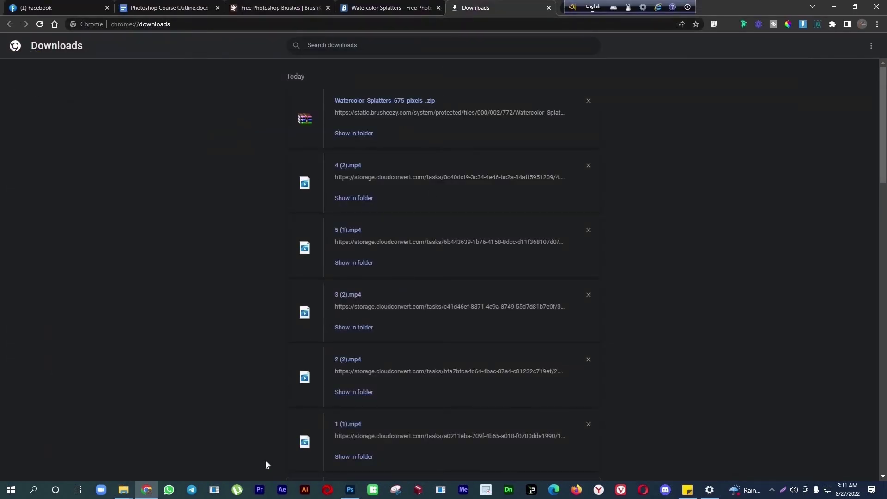
- Switch to Photoshop and look over the options of the brush preset picker
click(350, 490)
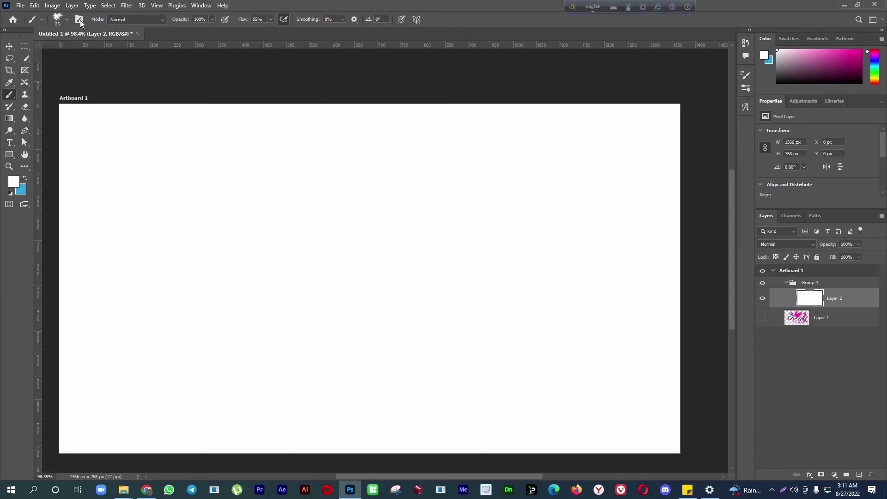
click(79, 20)
click(80, 20)
click(68, 20)
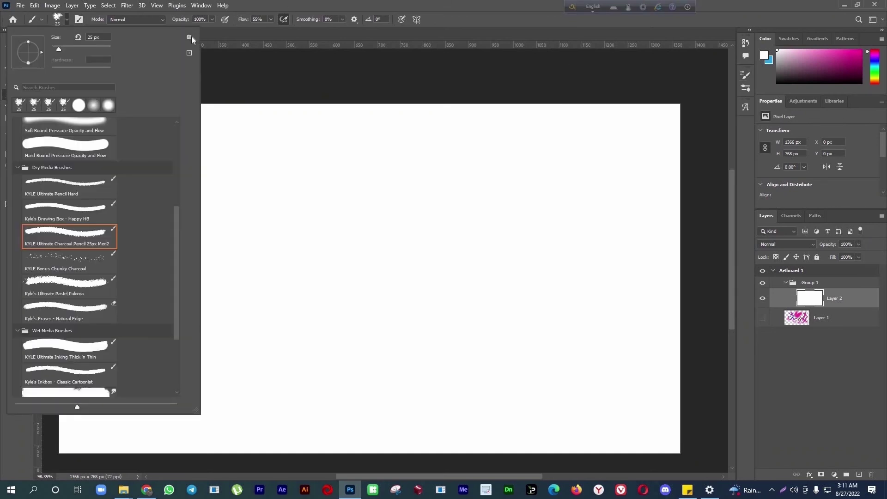
click(190, 37)
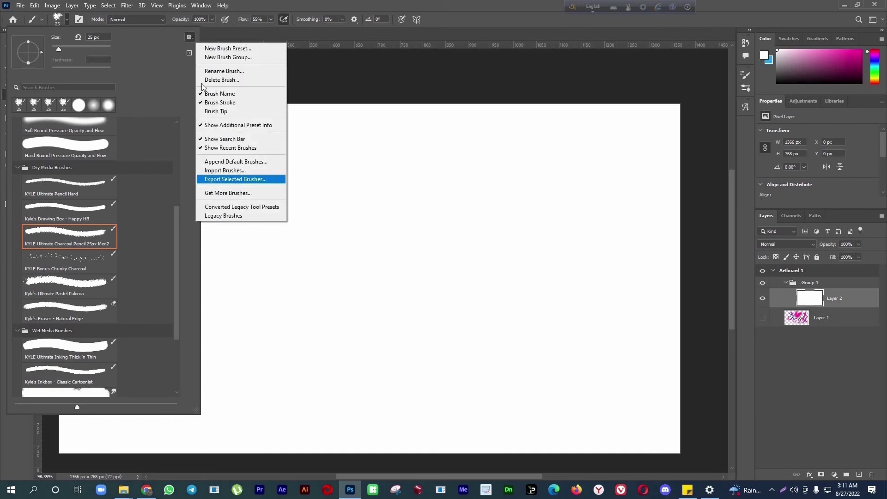
click(79, 20)
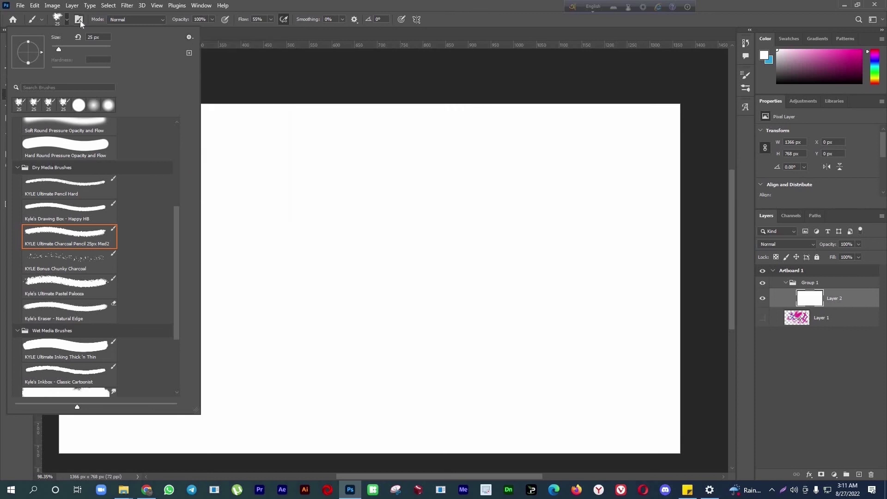
- Import the brush file Watercolor Splatters (675 pixels).abr from the Watercolor_Splatters_675_pixels_ folder in Downloads into the brush presets
click(79, 21)
click(733, 72)
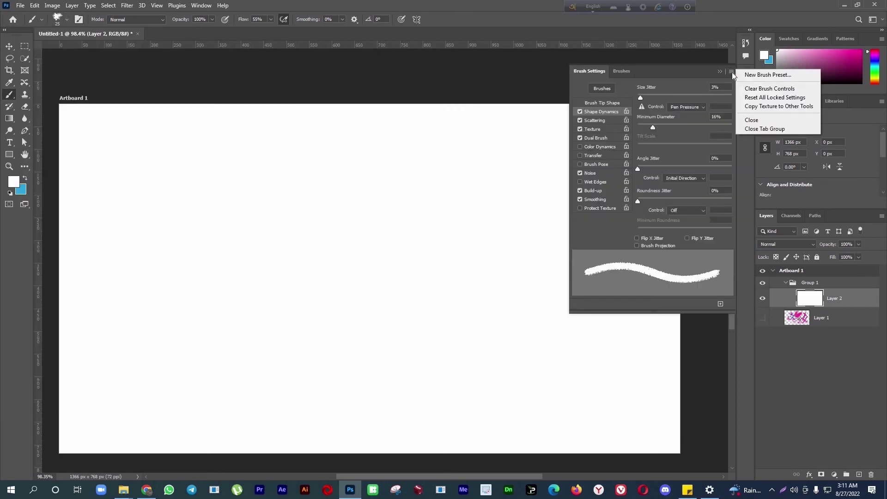
click(623, 72)
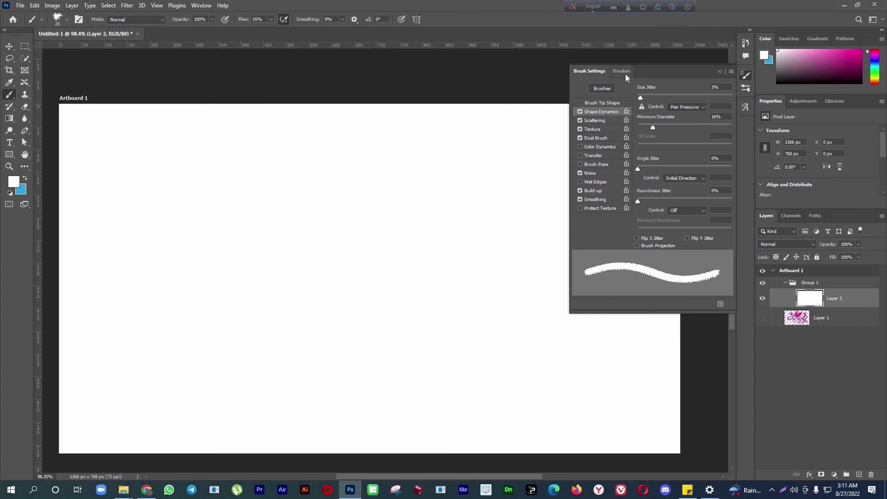
click(732, 72)
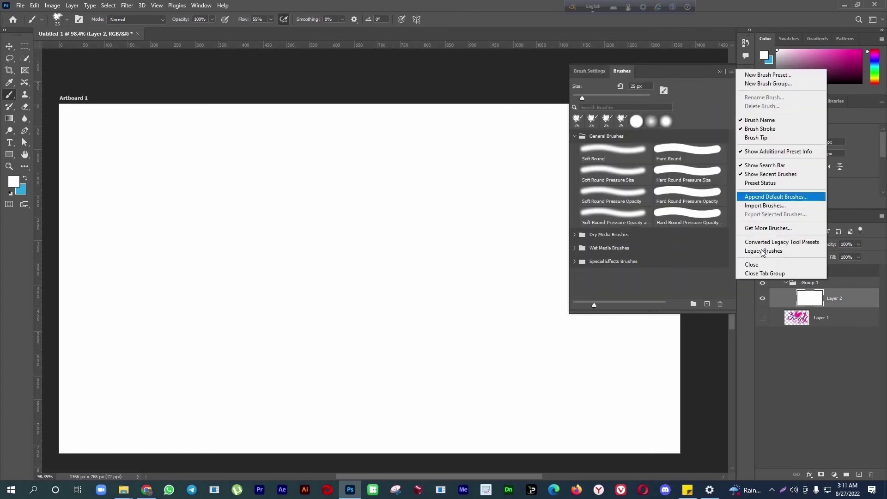
click(767, 206)
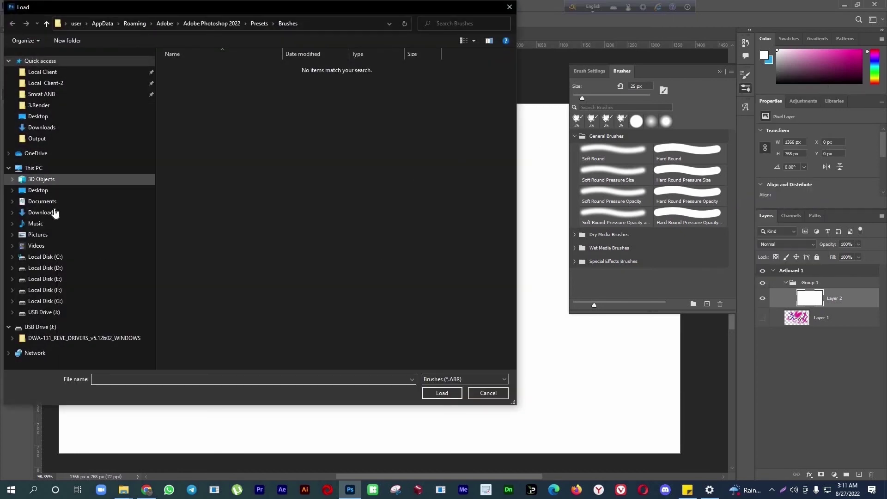
click(54, 214)
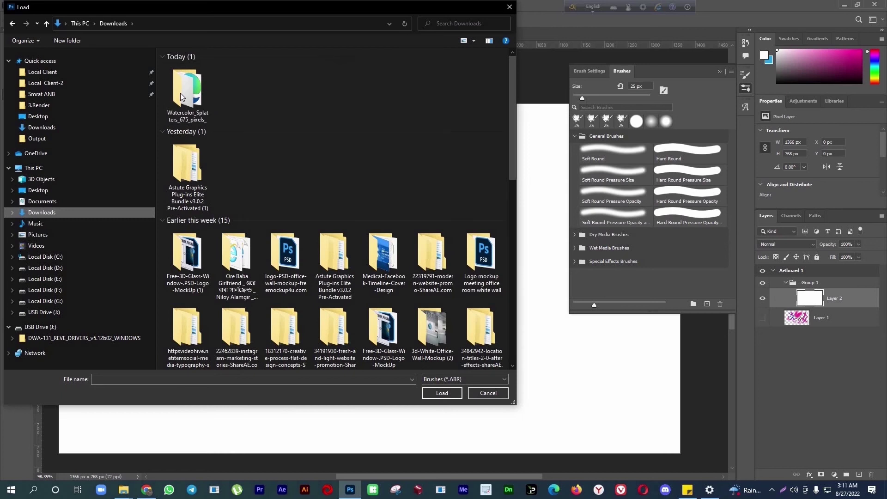
double_click(185, 94)
double_click(199, 75)
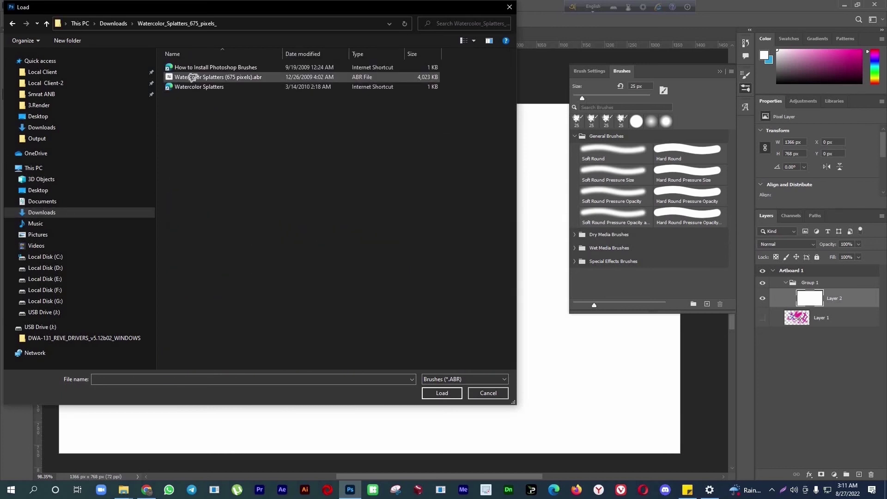
- Expand the imported Watercolor Splatters (675 pixels) group and select its third Dried Blood Splatters brush
scroll(569, 272, down, 2)
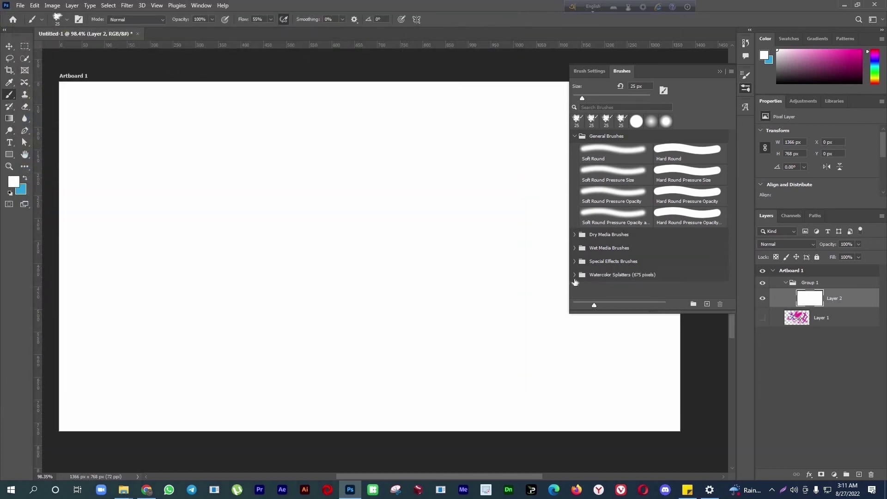
click(575, 275)
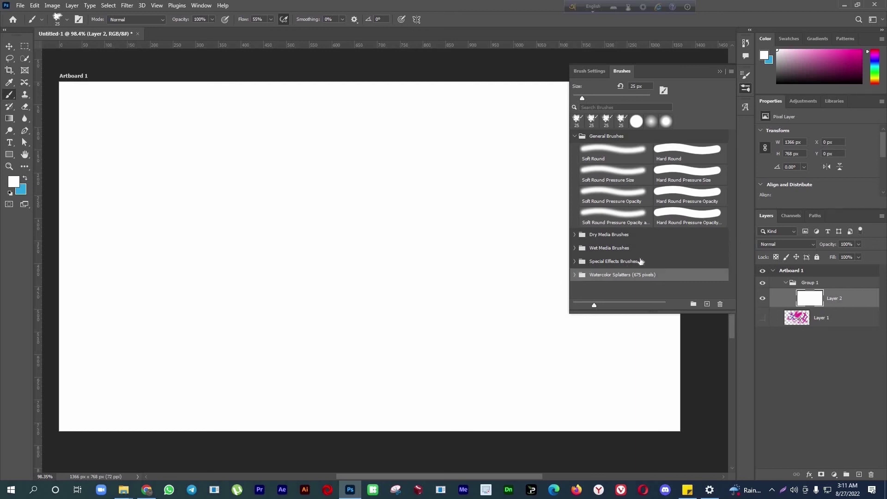
scroll(641, 262, down, 3)
click(615, 238)
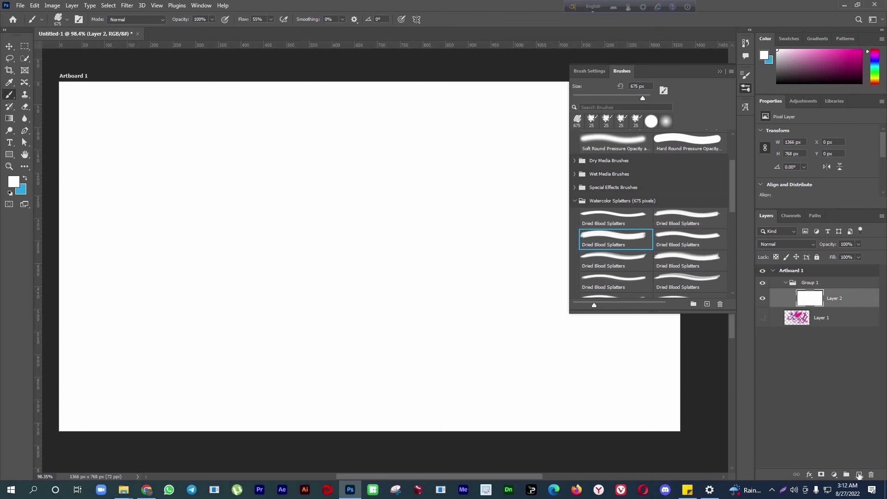
- Add a new layer above Layer 2 and set the foreground color to magenta #f4209d
click(859, 476)
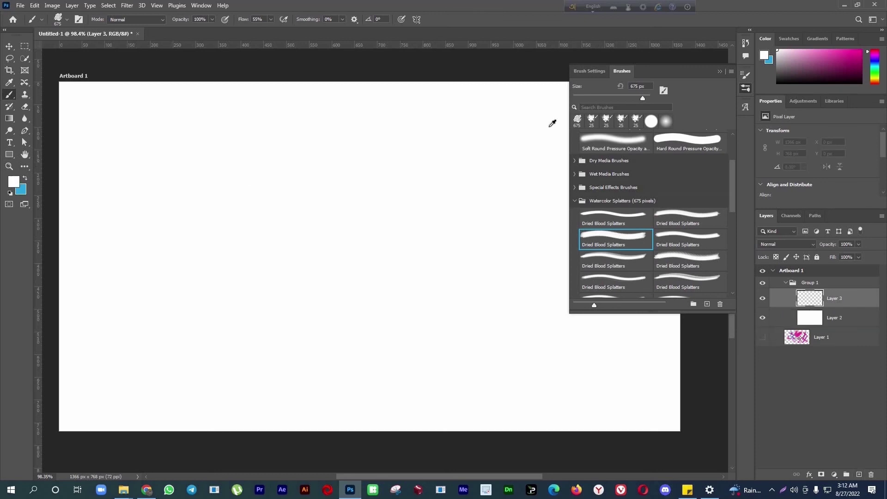
key(i)
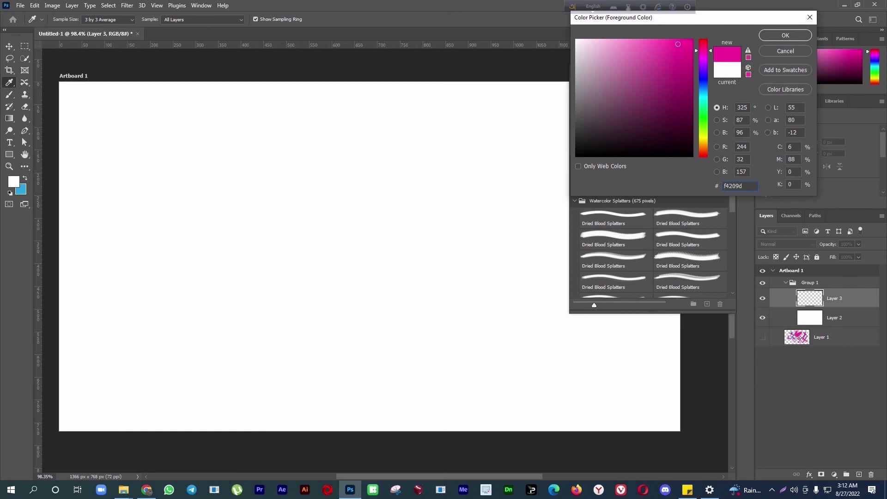
key(Return)
- Stamp overlapping magenta watercolor splatters across the artboard on the new layer with the Brush tool
key(b)
click(333, 236)
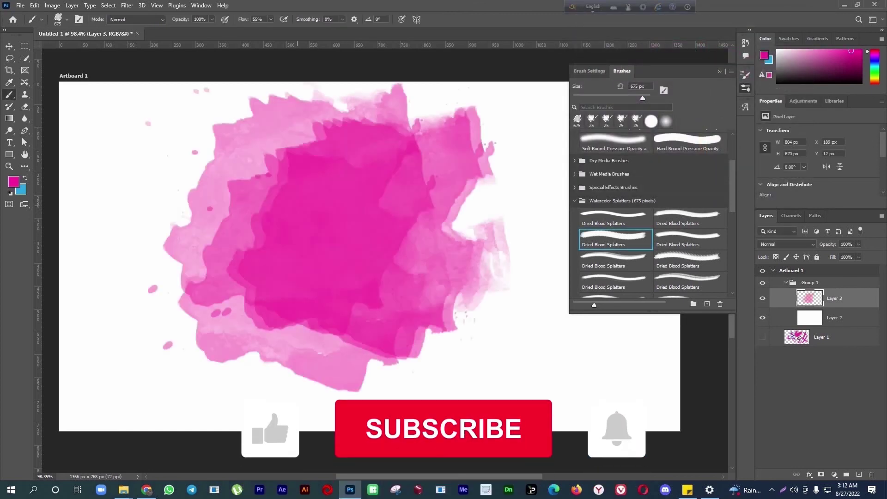
click(222, 264)
click(416, 272)
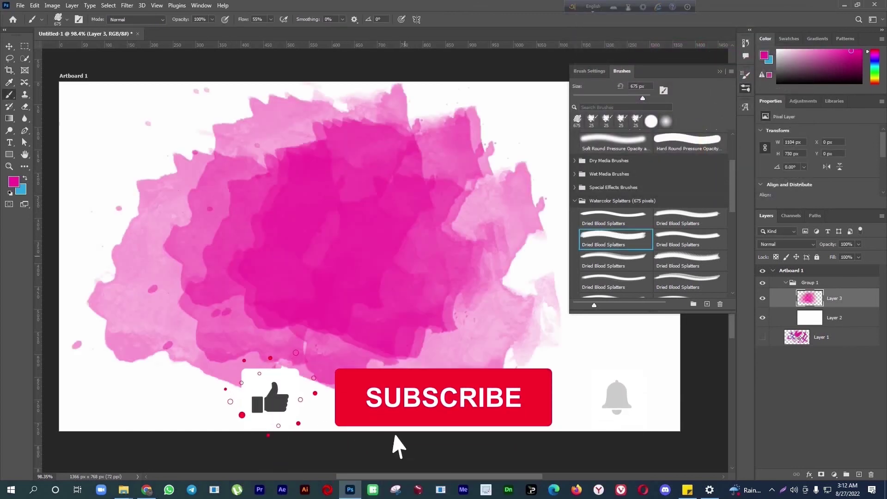
scroll(404, 256, down, 2)
click(444, 220)
click(487, 290)
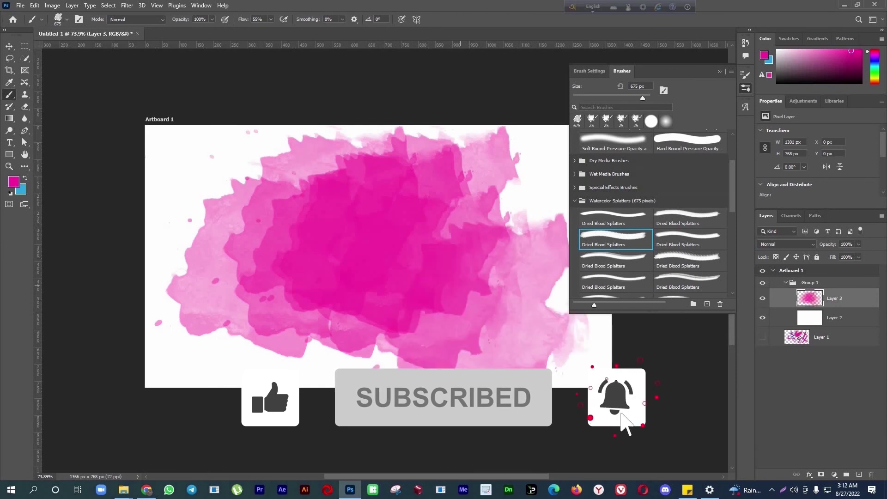
click(217, 287)
click(213, 204)
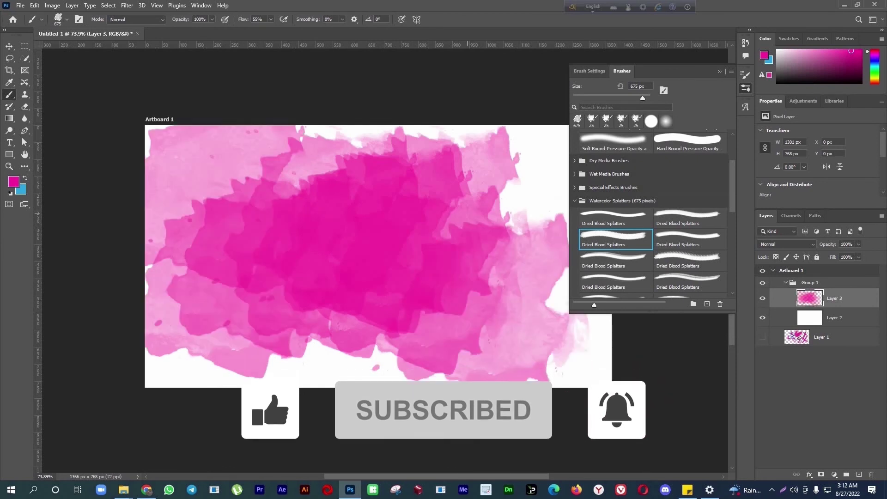
click(480, 217)
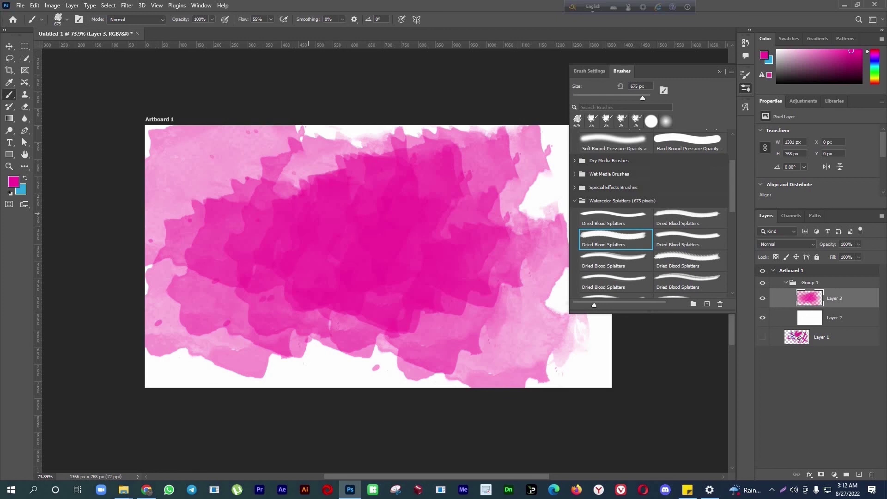
- Switch to Chrome and look over the Brusheezy Watercolor Splatters page and the brush collections on brushking.eu
click(147, 489)
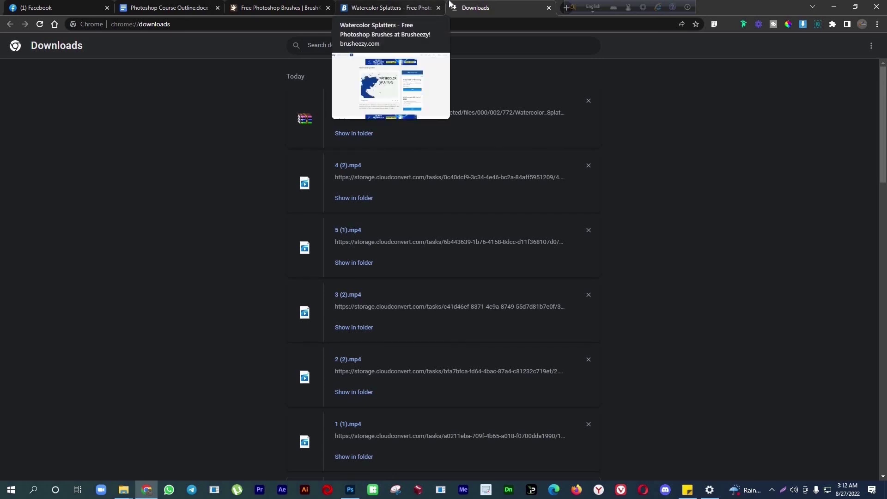
click(416, 4)
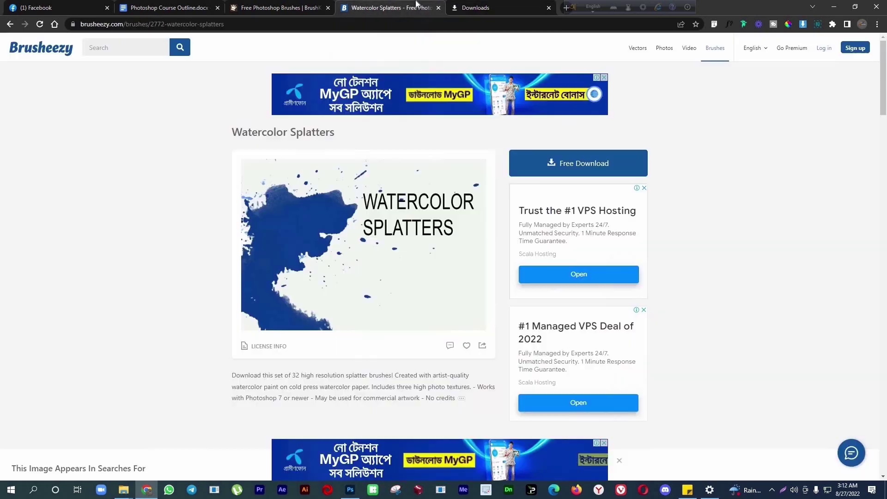
click(304, 5)
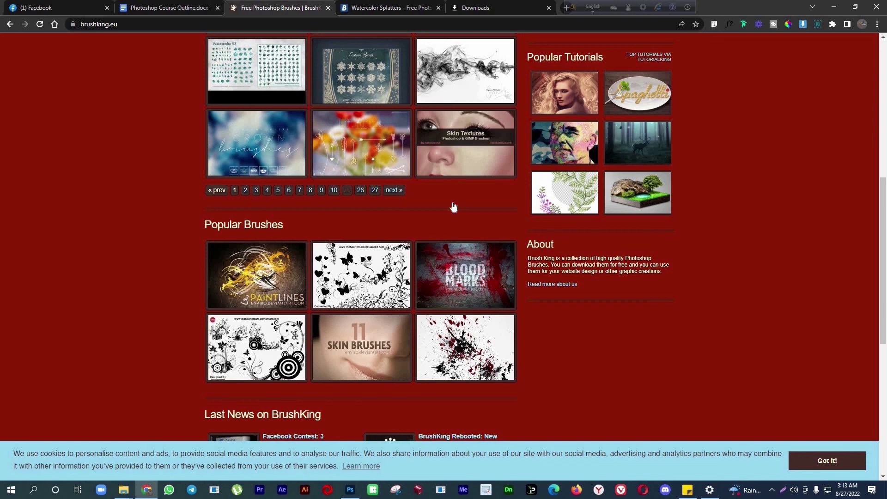
scroll(453, 206, up, 2)
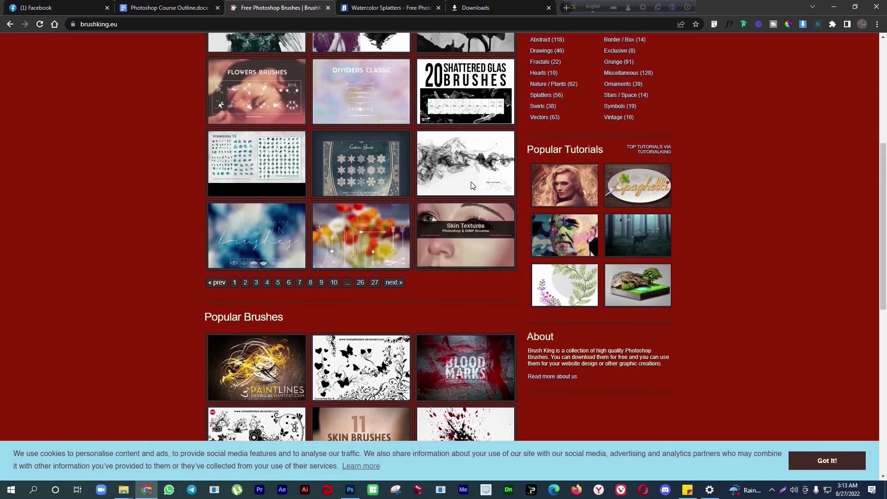
mouse_move(485, 169)
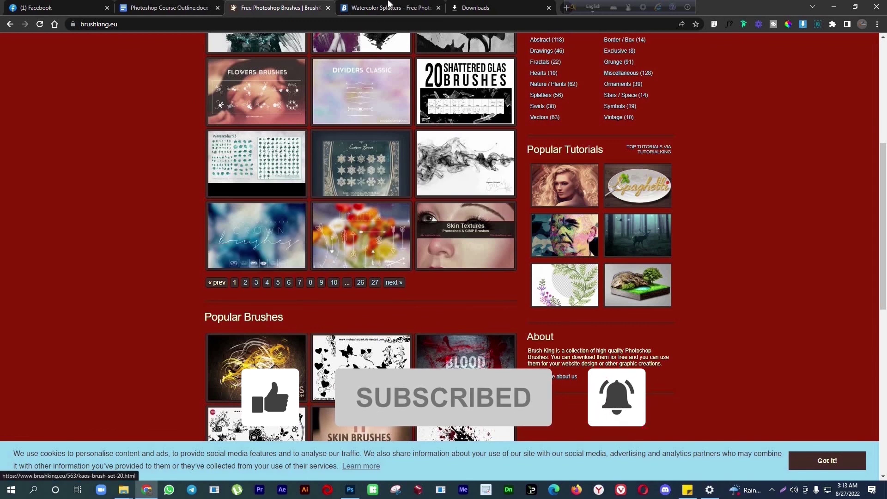
click(385, 4)
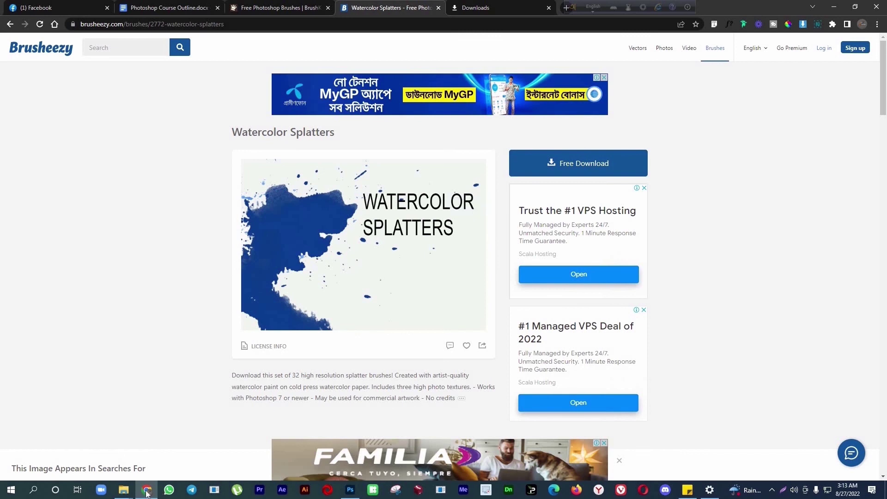
mouse_move(147, 493)
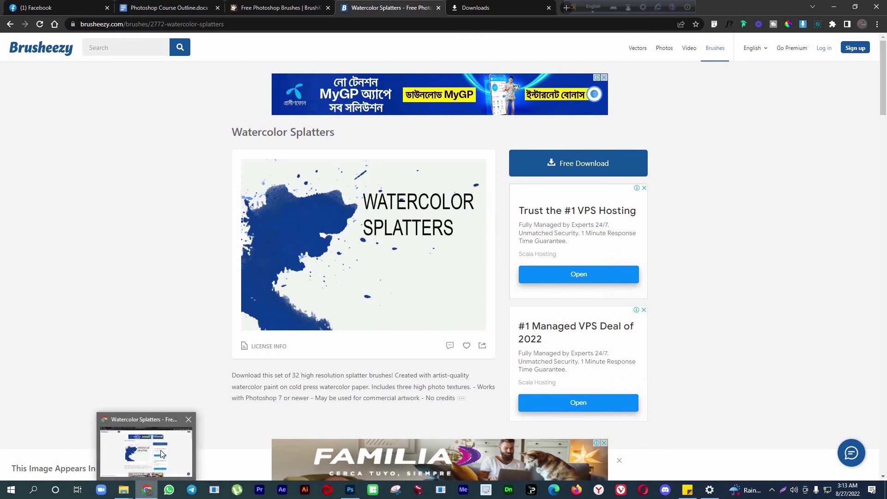